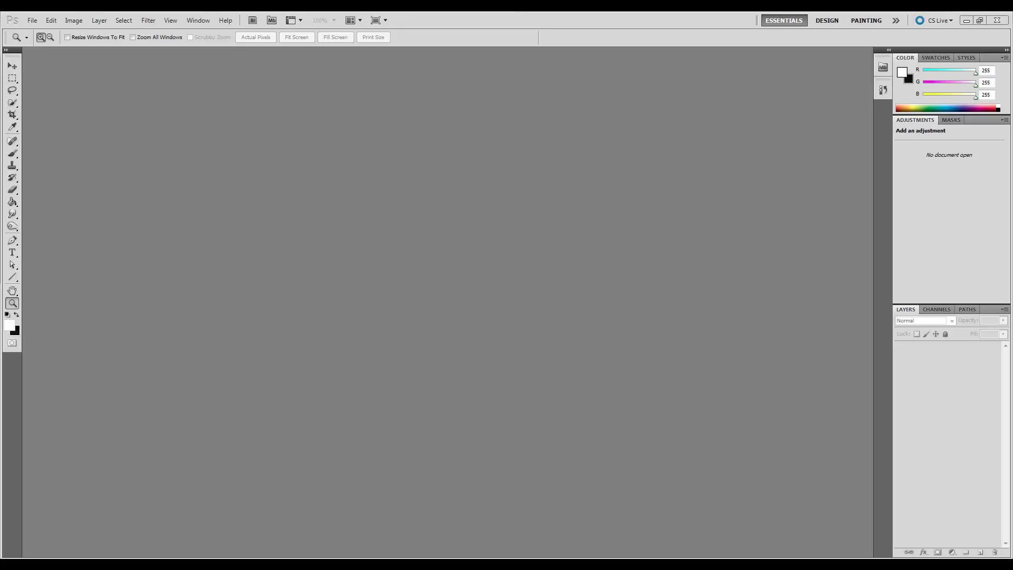
Create a new document 700 by 700 pixels at a resolution of 72 pixels/inch
left_click(33, 20)
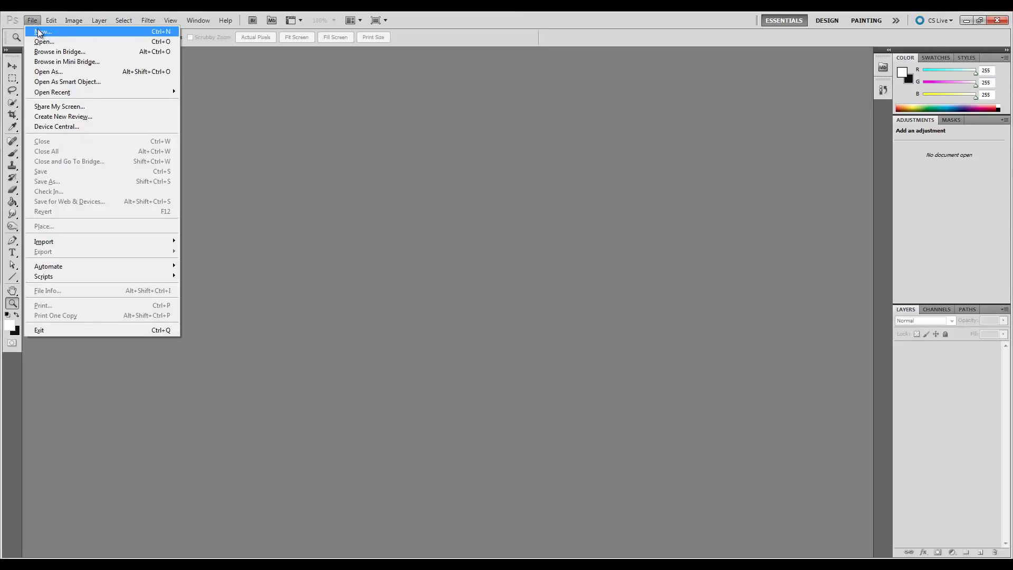
left_click(40, 31)
left_click(392, 173)
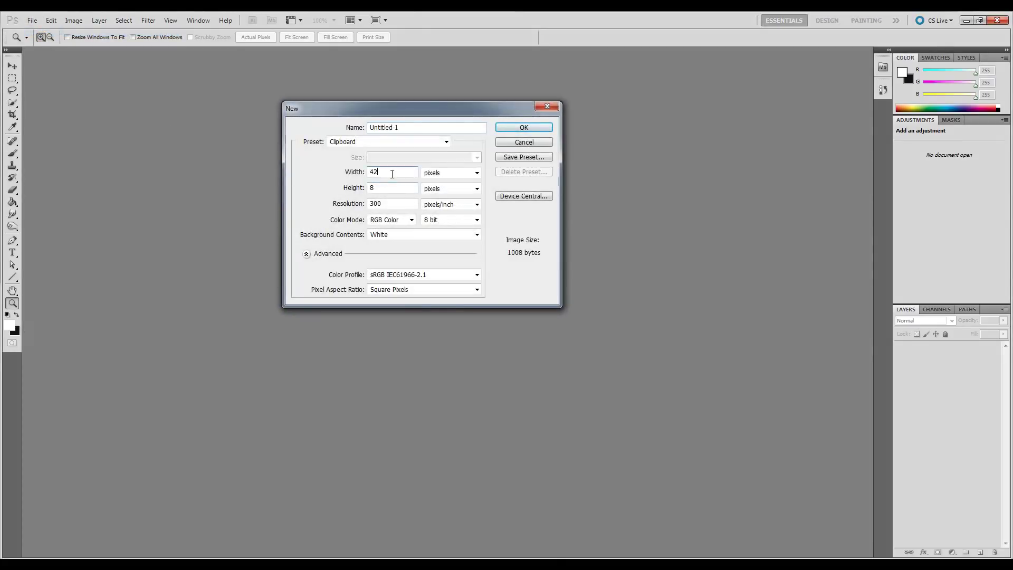
left_click_drag(392, 173, 327, 170)
type("700")
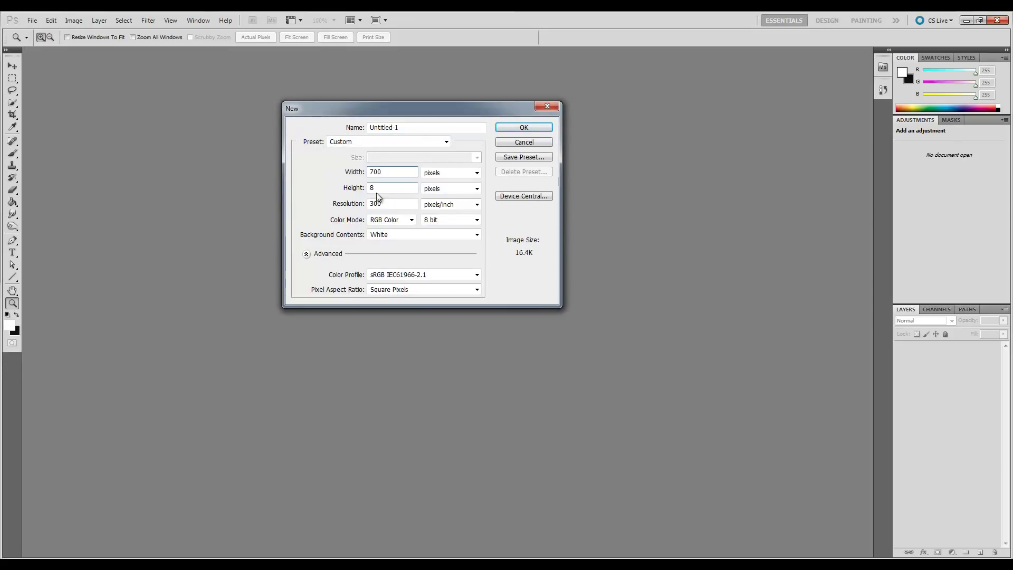
left_click_drag(378, 188, 351, 188)
type("700")
key("Tab")
type("72")
left_click(552, 130)
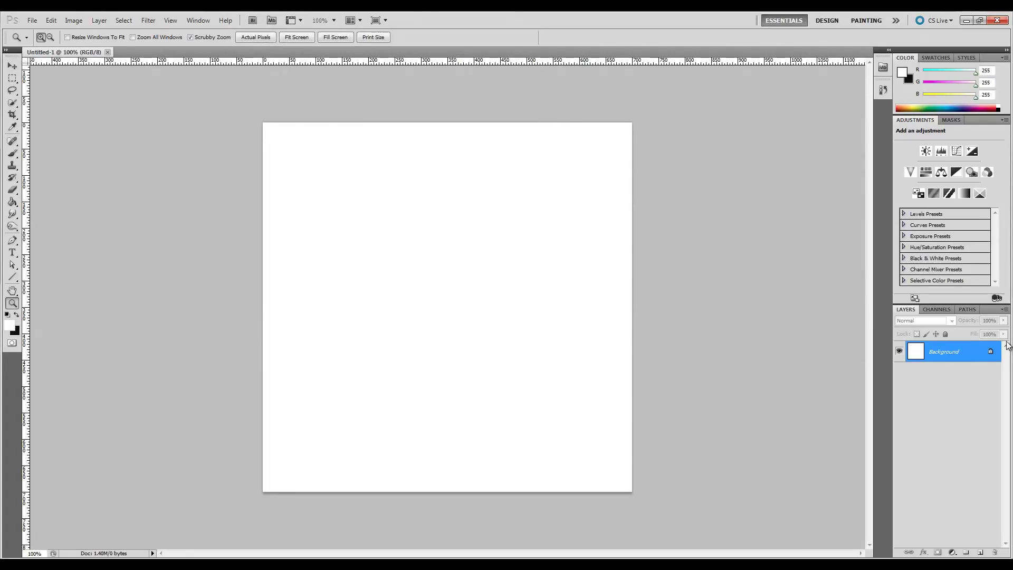
Fill the white background with the black swatch colour using the Paint Bucket and convert it into a regular layer
left_click(18, 317)
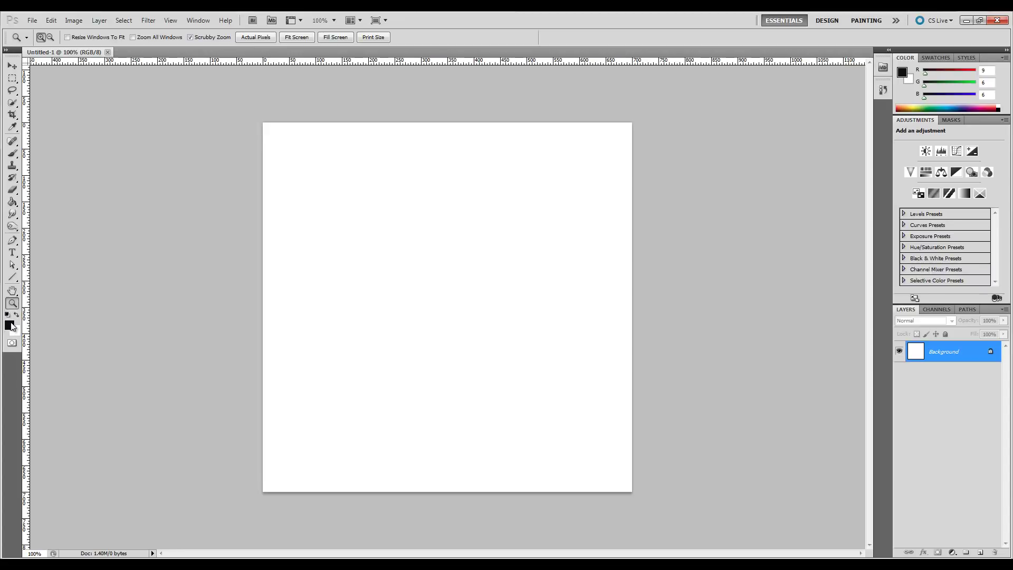
left_click(12, 203)
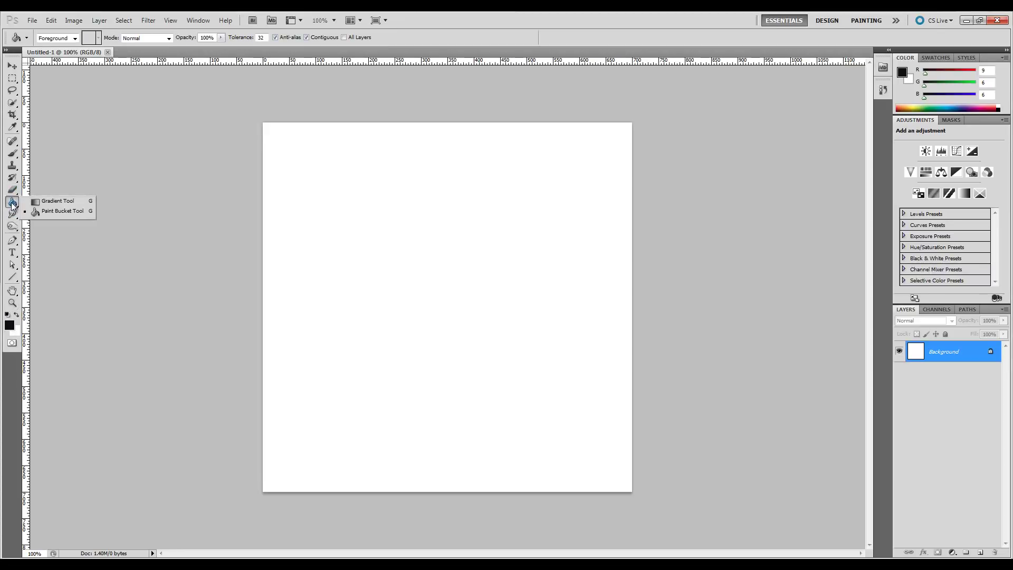
left_click(59, 211)
left_click(404, 261)
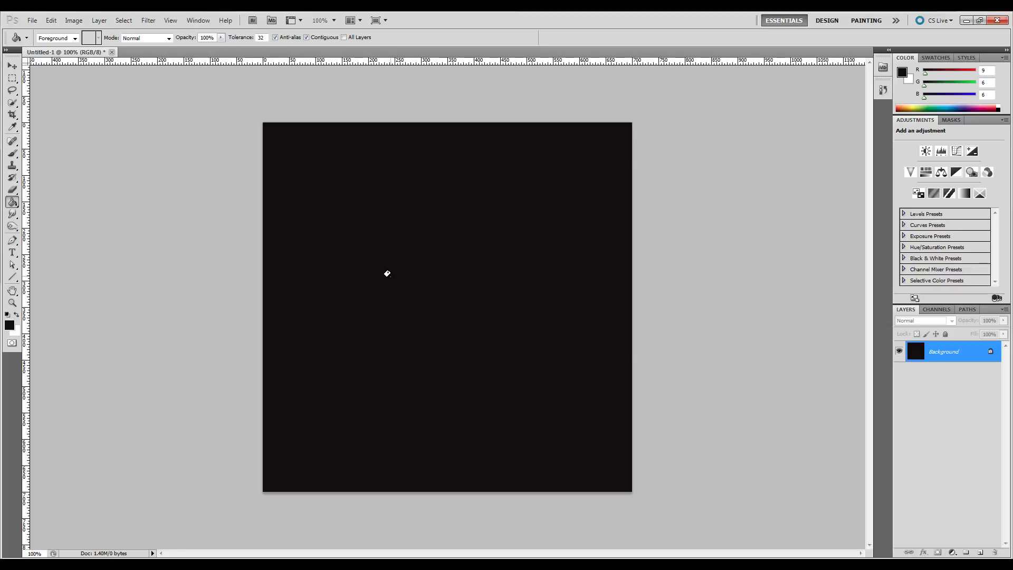
double_click(976, 354)
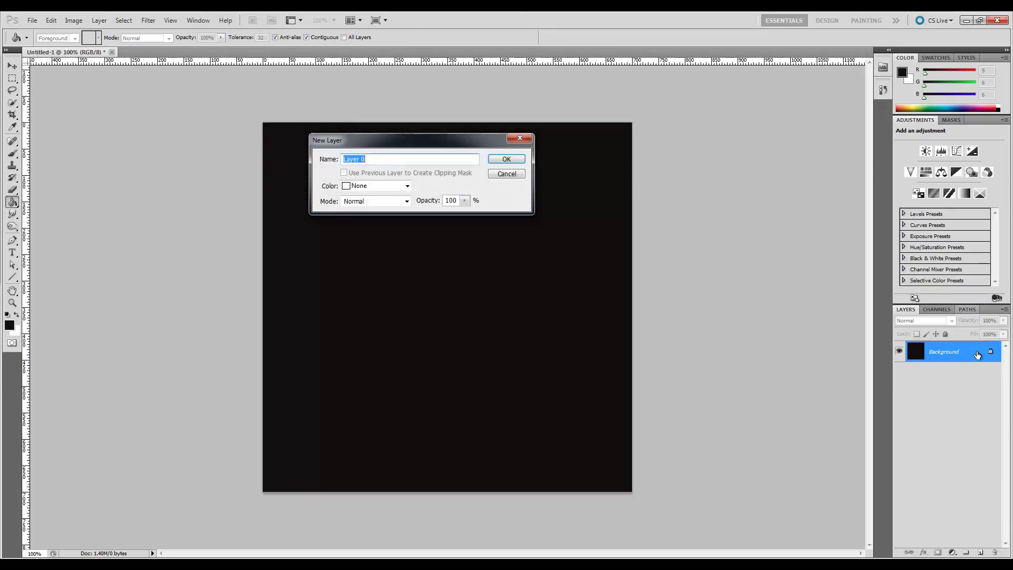
left_click(509, 159)
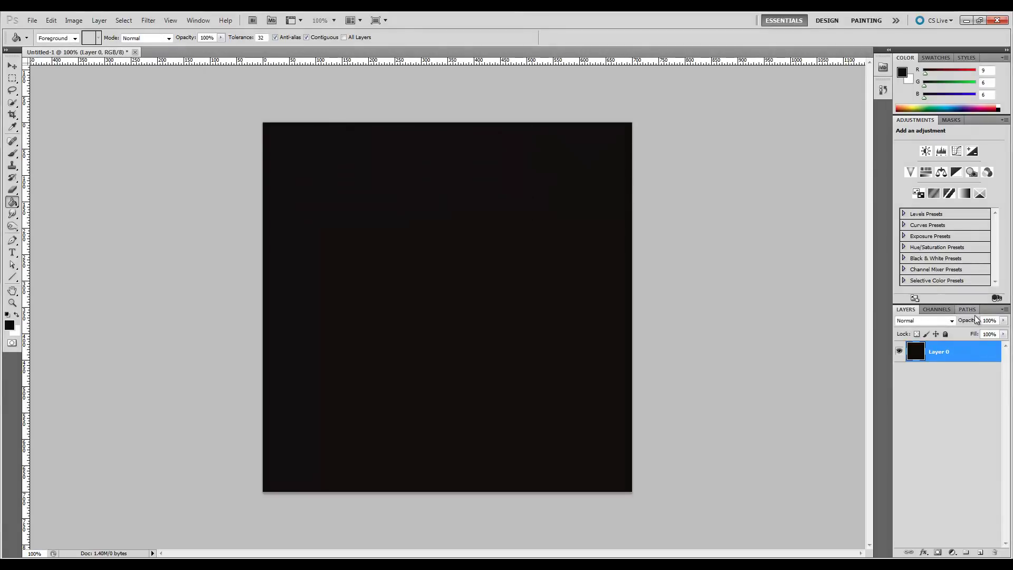
Add a Gradient Overlay layer style to the black layer
double_click(982, 354)
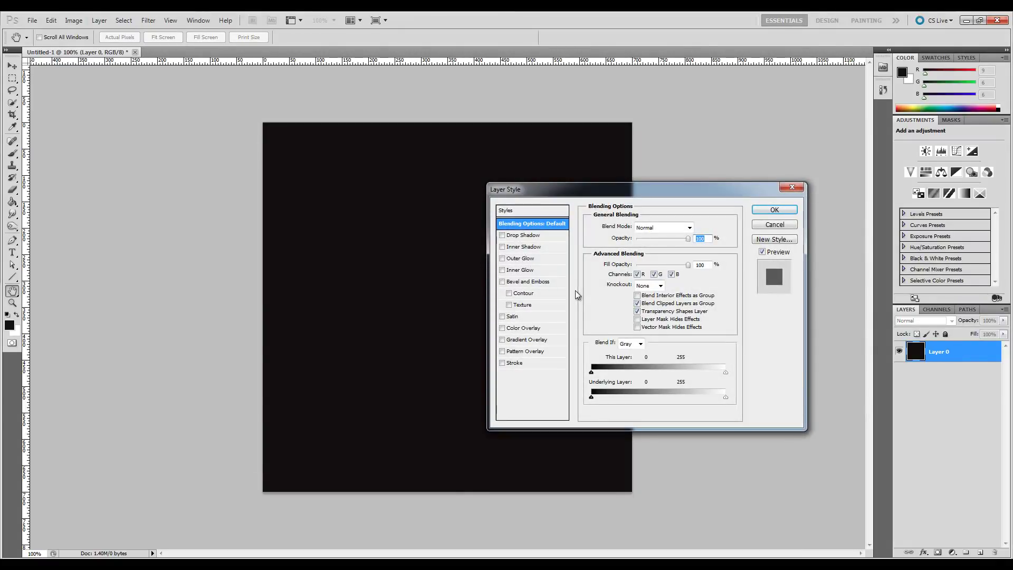
left_click(502, 340)
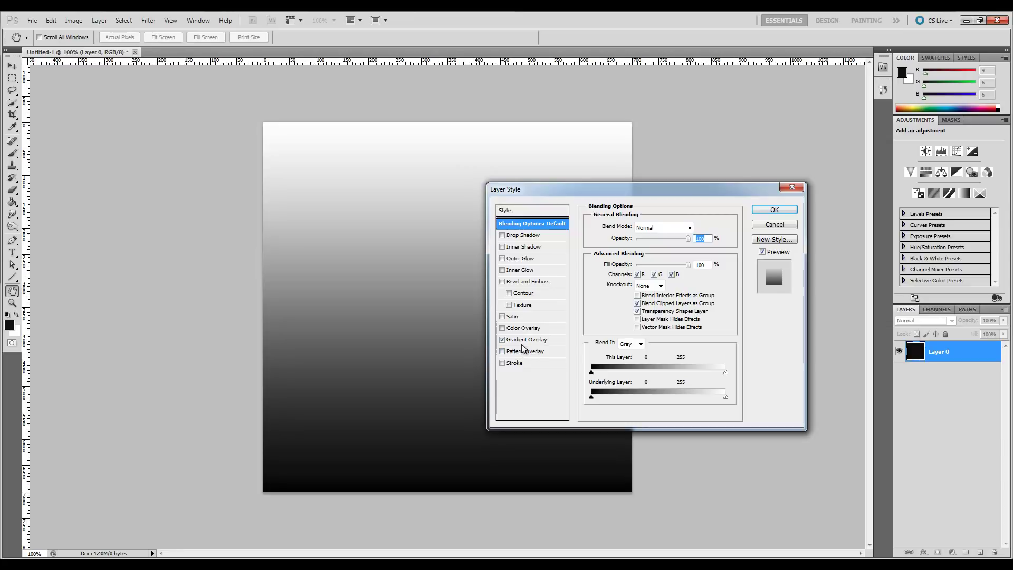
left_click(526, 342)
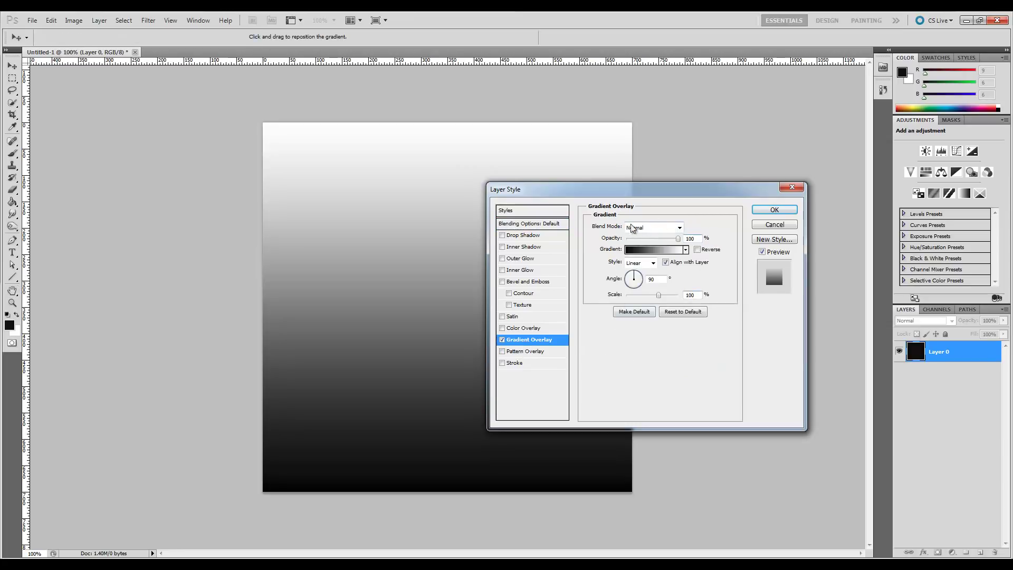
Set the overlay gradient's starting colour stop to 660081 and copy that hex code
left_click(651, 249)
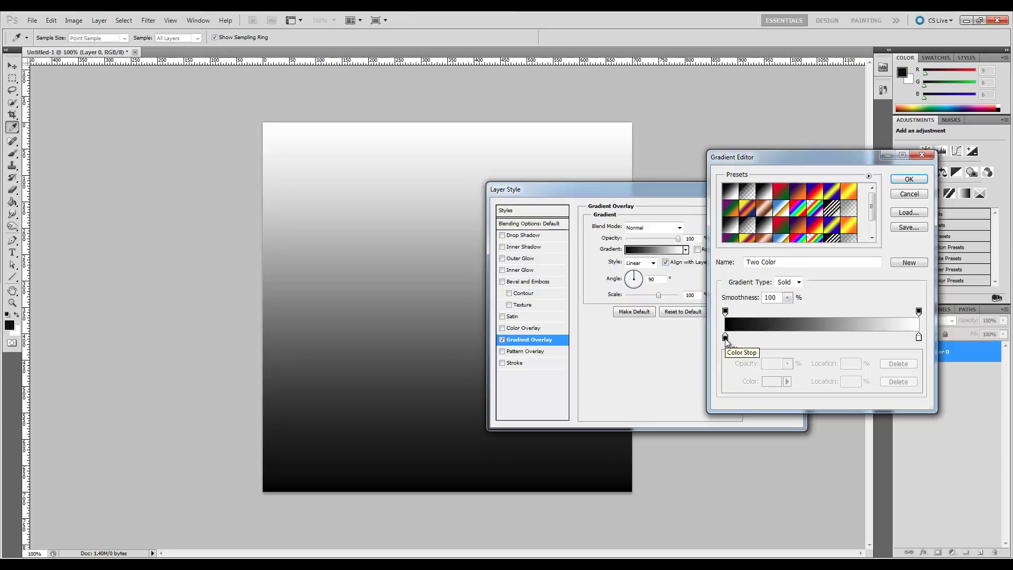
left_click(726, 337)
double_click(725, 338)
left_click(708, 431)
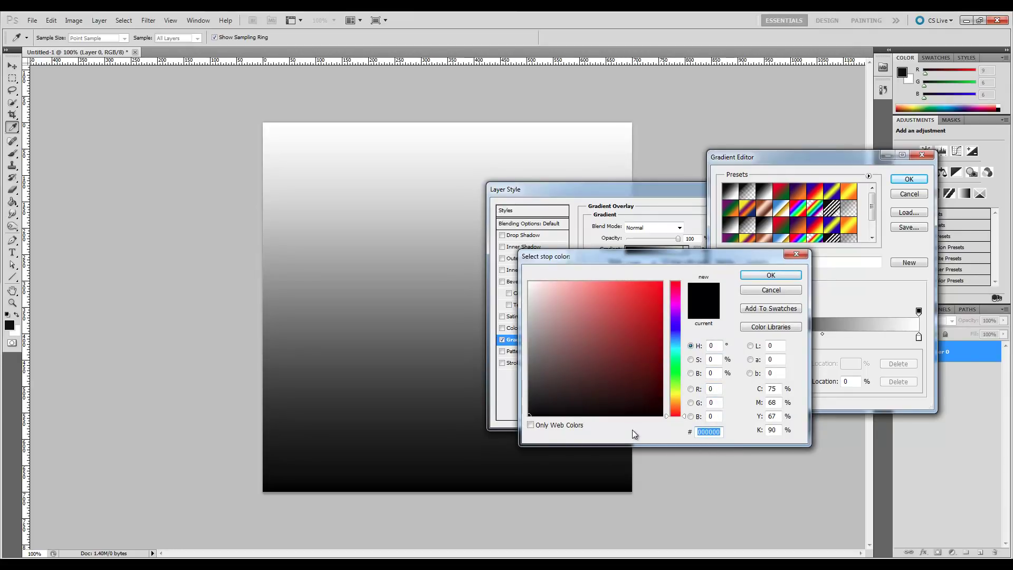
type("66")
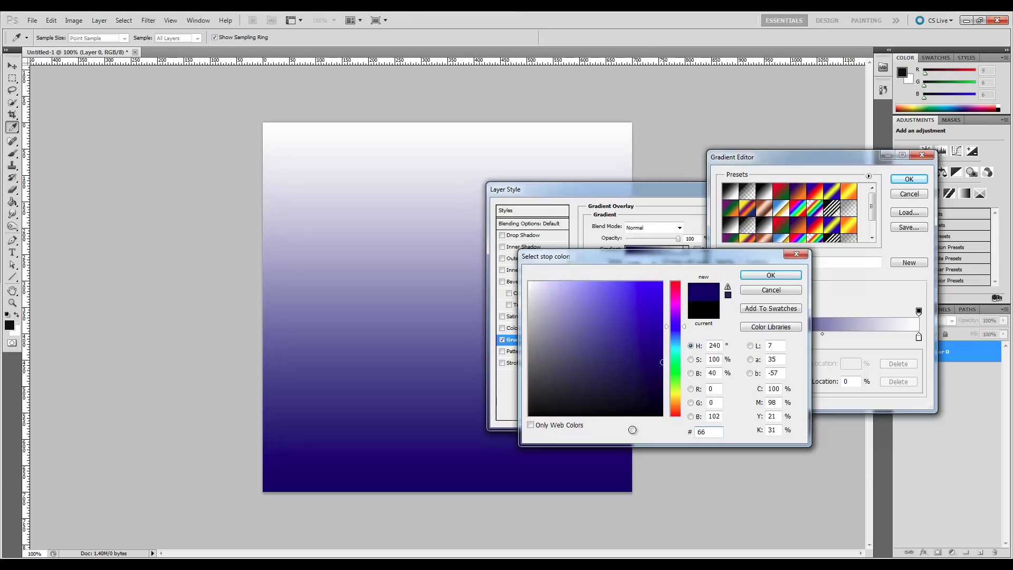
type("00")
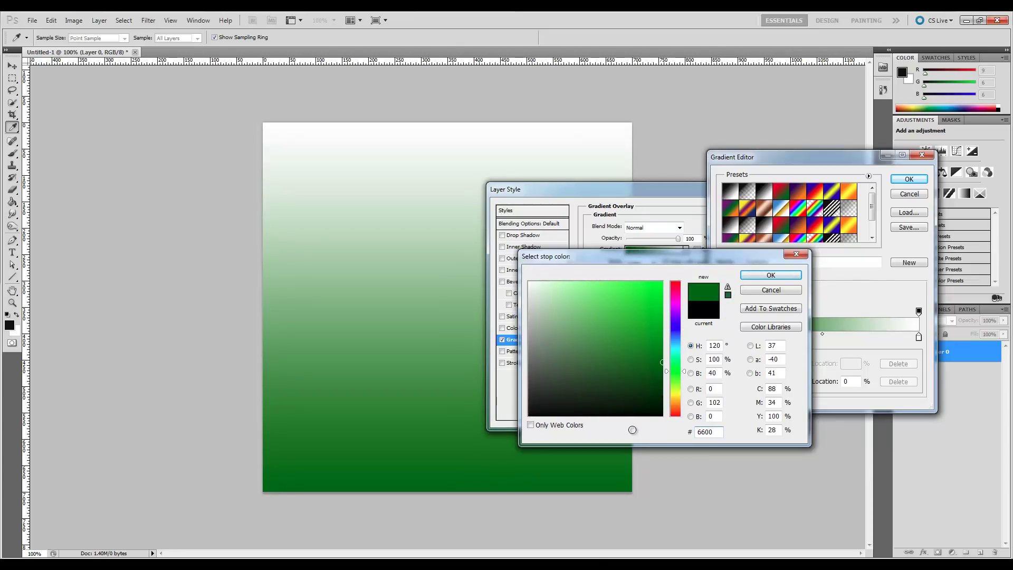
type("81")
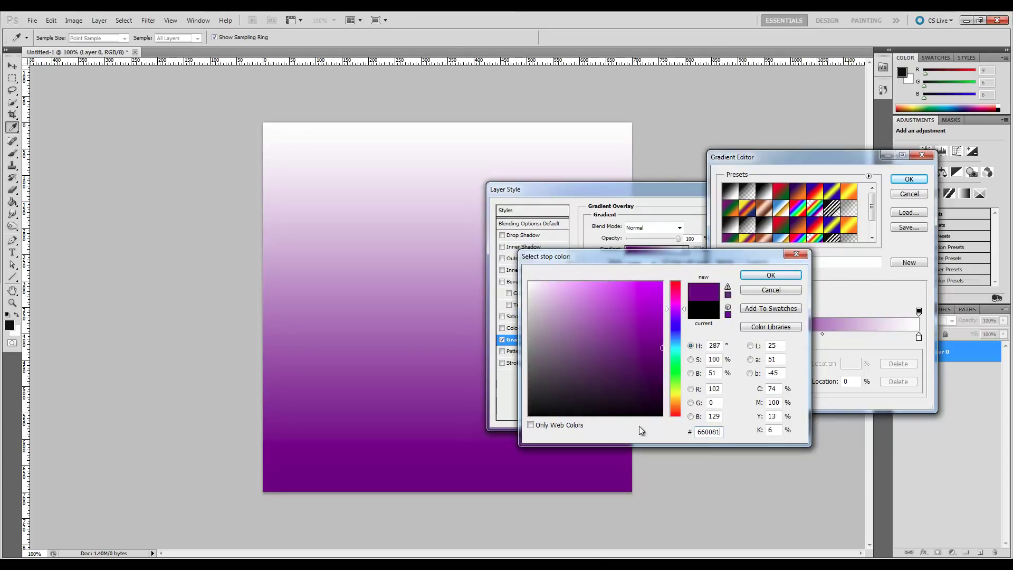
double_click(706, 434)
right_click(707, 436)
left_click(749, 320)
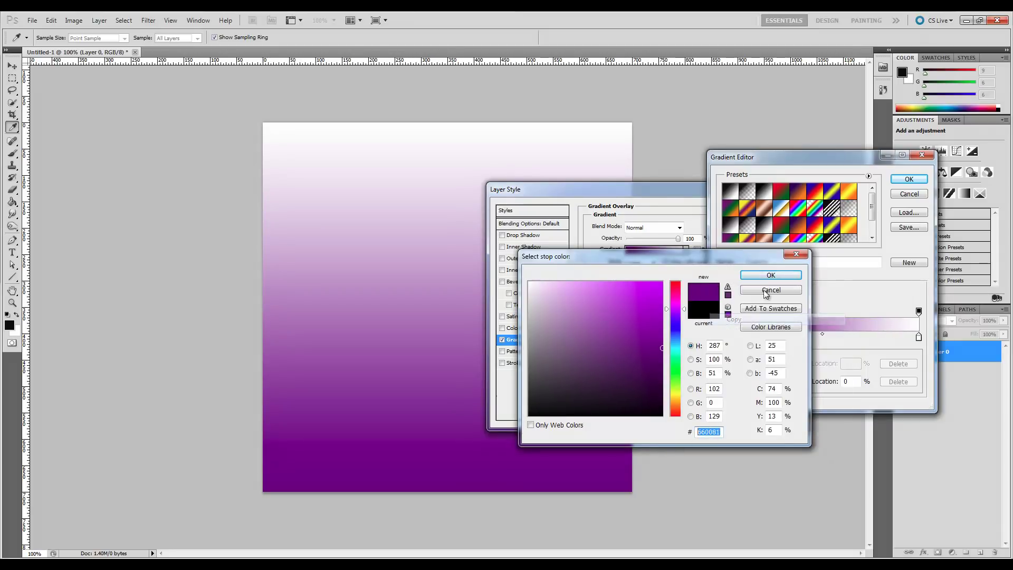
left_click(770, 275)
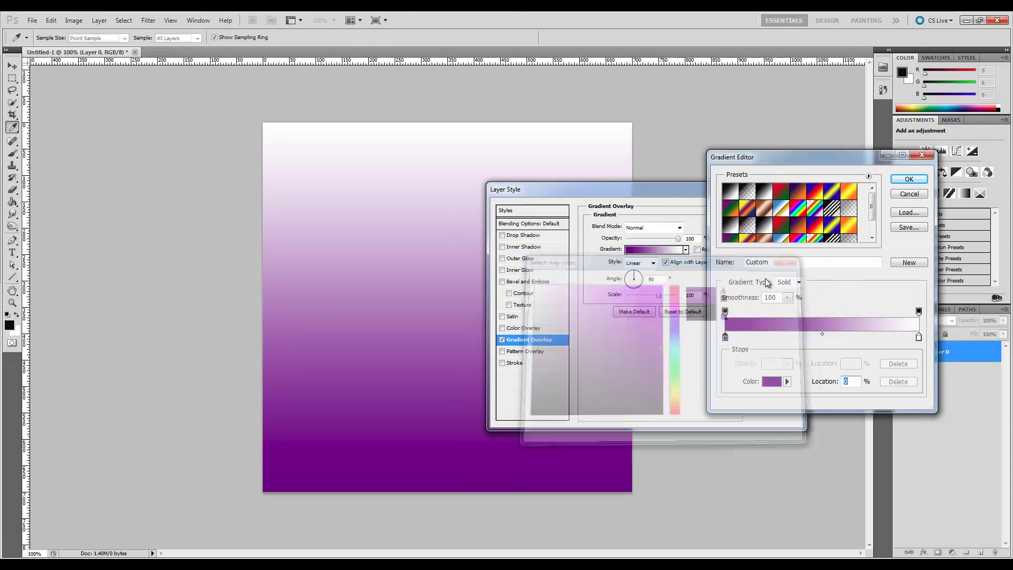
Set the gradient's end colour stop to the copied purple, 660081
double_click(919, 336)
left_click(717, 432)
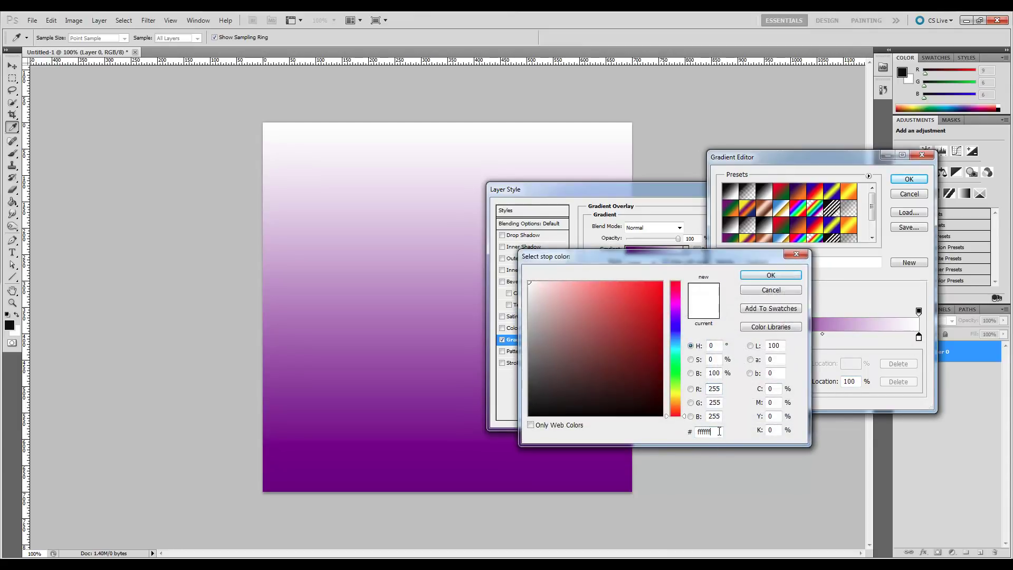
left_click_drag(720, 431, 702, 432)
right_click(705, 433)
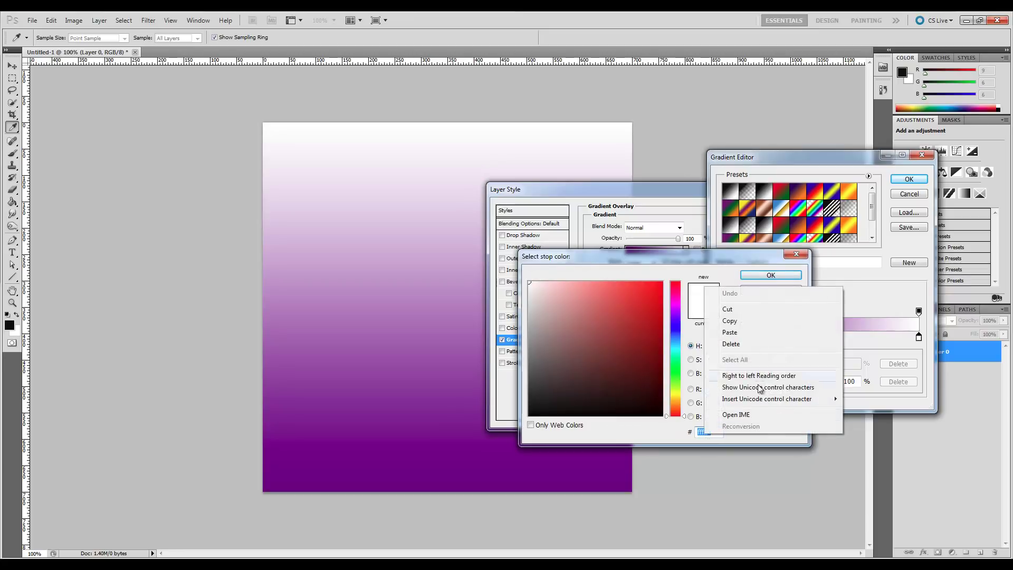
left_click(757, 335)
left_click(771, 277)
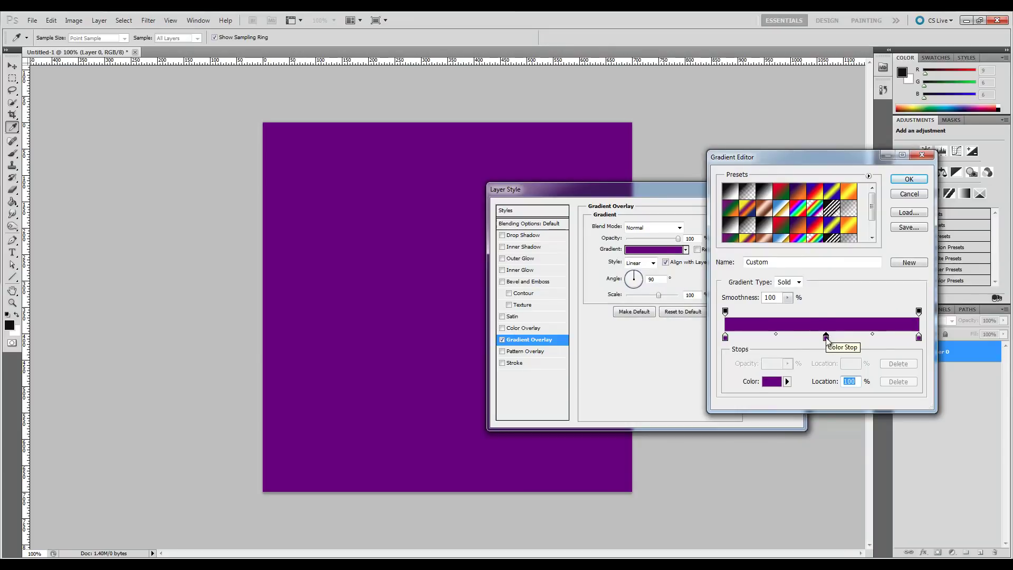
Add a colour stop at 51% in the middle of the gradient and set its colour to 000000
left_click(825, 337)
double_click(825, 338)
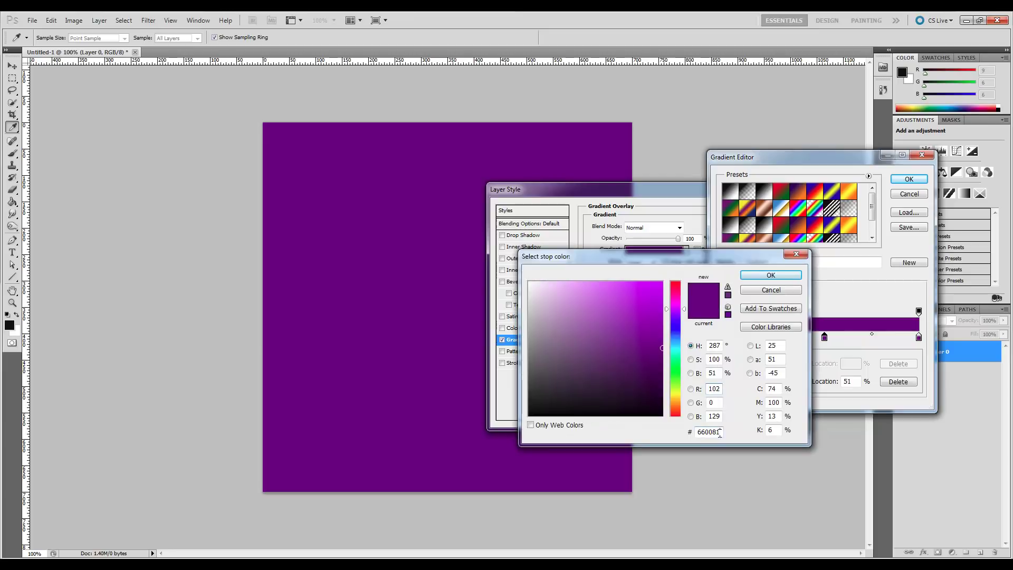
left_click_drag(723, 432, 629, 447)
type("00")
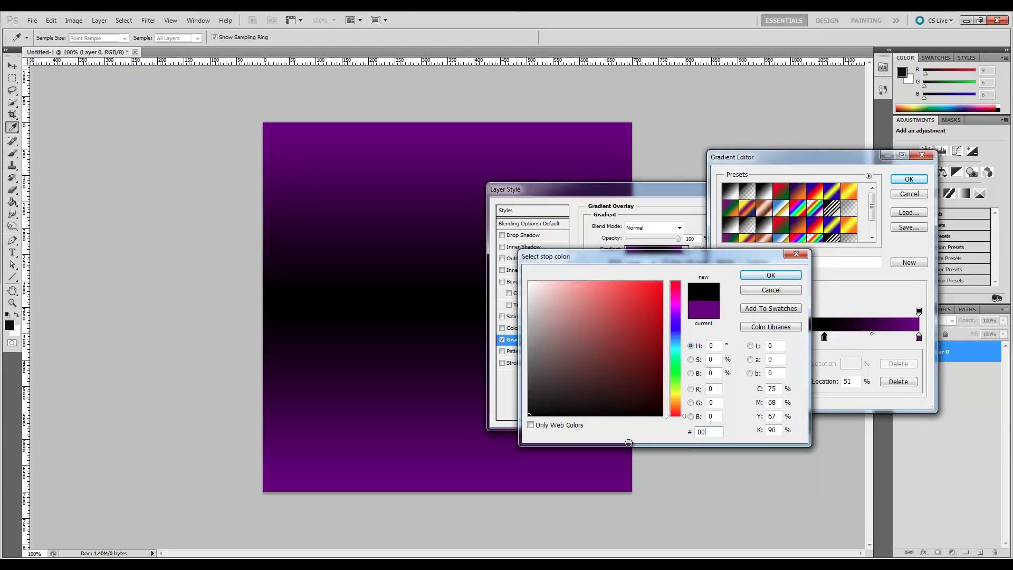
type("0000")
left_click(771, 275)
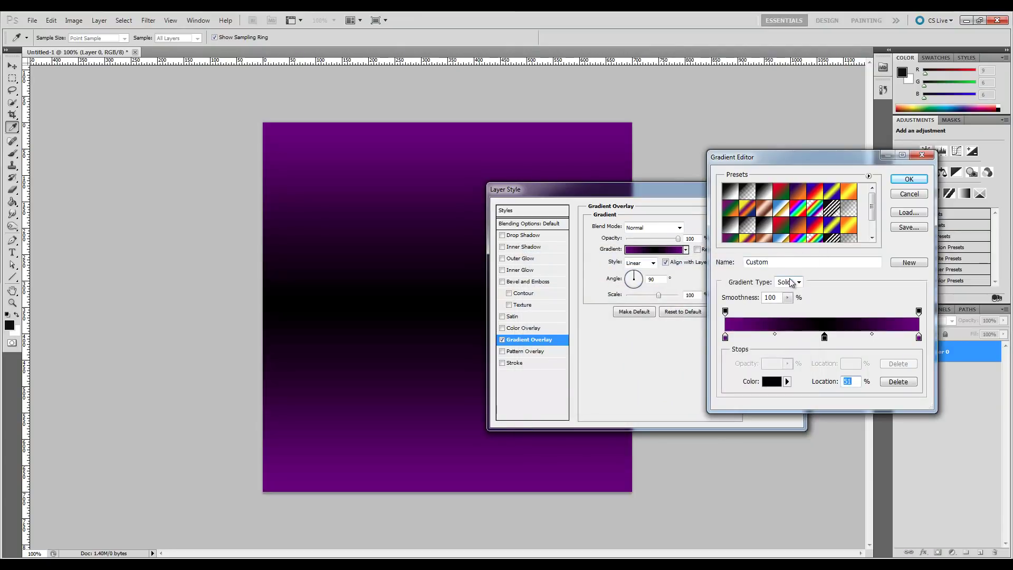
Move the black stop slightly toward the gradient's end, shift the midpoints to 44% and 56%, and apply the Gradient Overlay
left_click(776, 334)
left_click(771, 334)
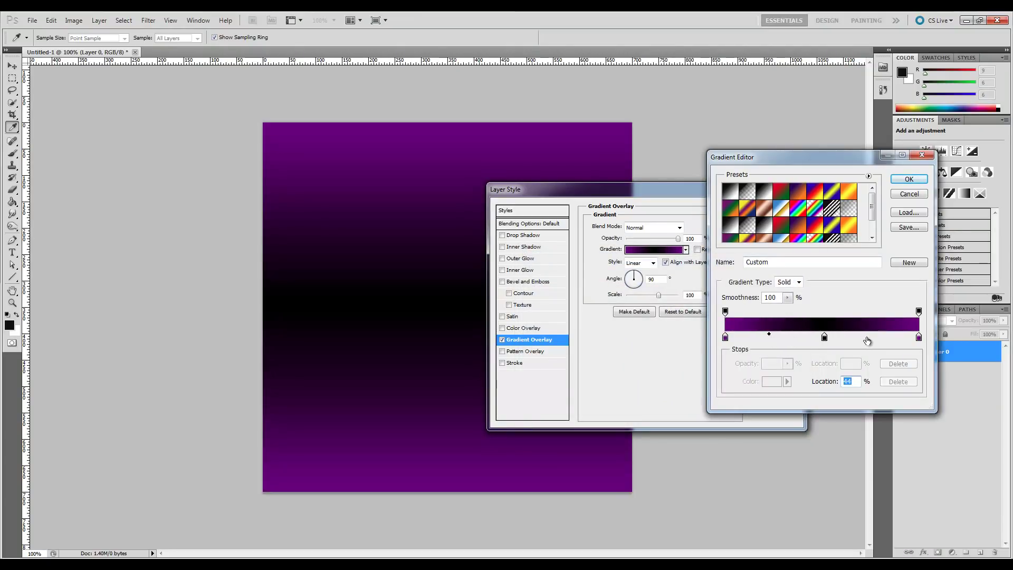
left_click_drag(826, 338, 828, 341)
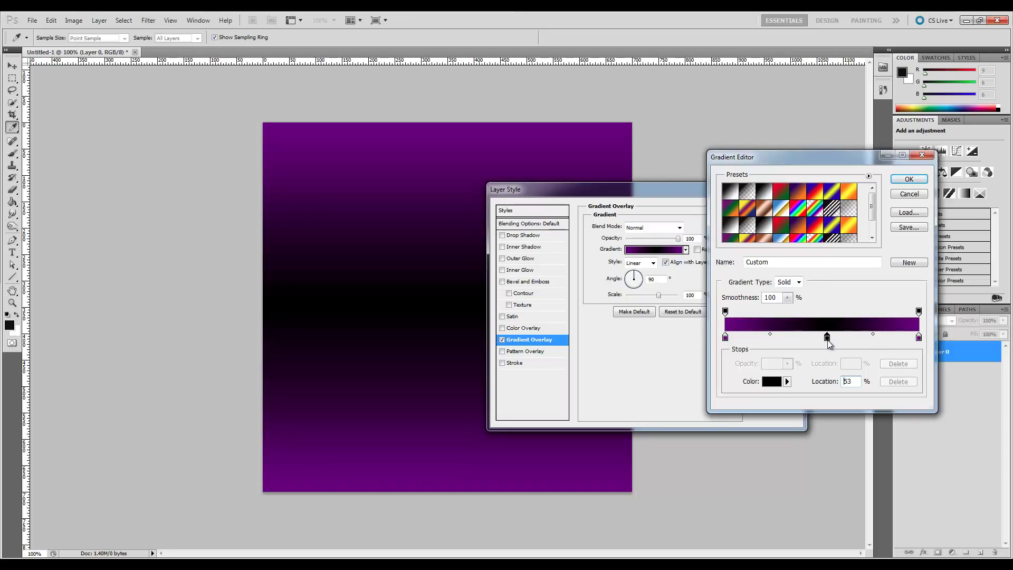
left_click(875, 334)
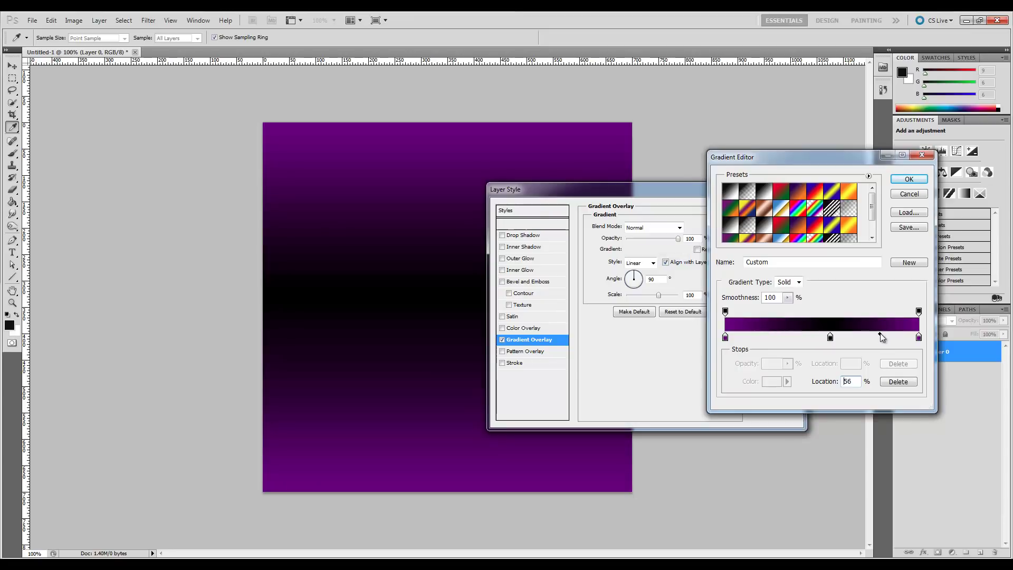
left_click_drag(876, 335, 879, 335)
left_click(911, 180)
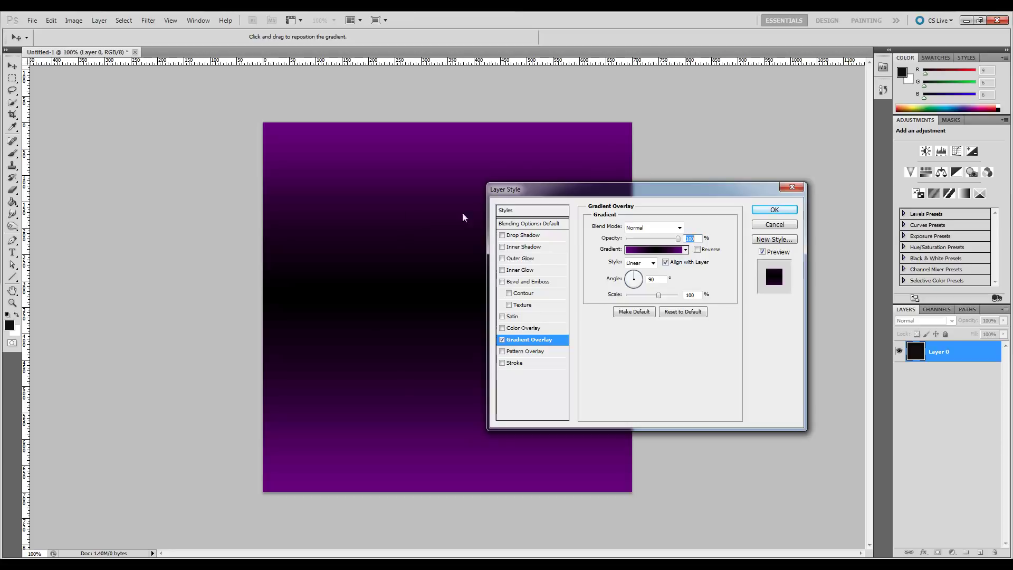
left_click(774, 210)
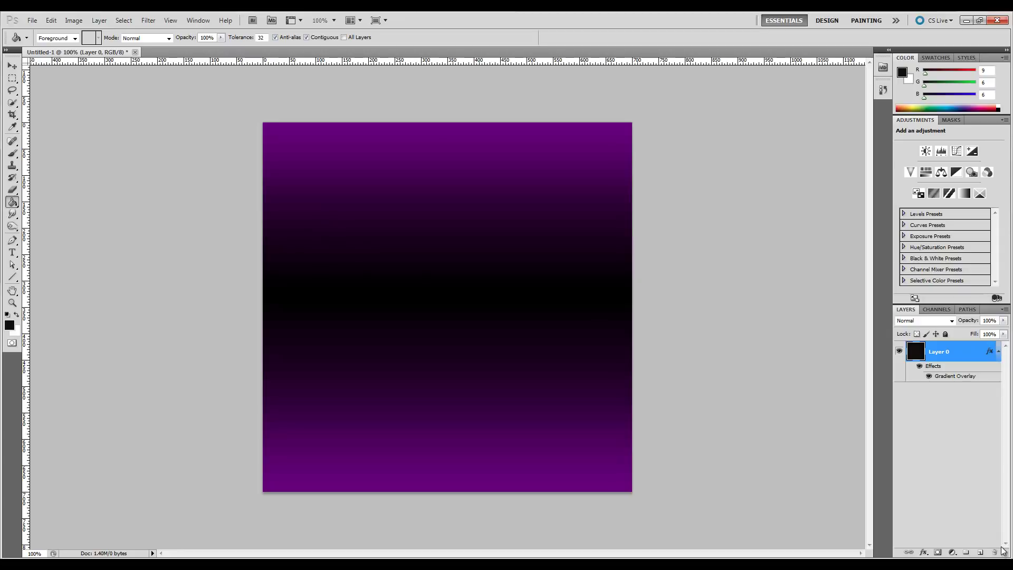
Create a new empty layer above the gradient layer and merge the two into one
left_click(968, 552)
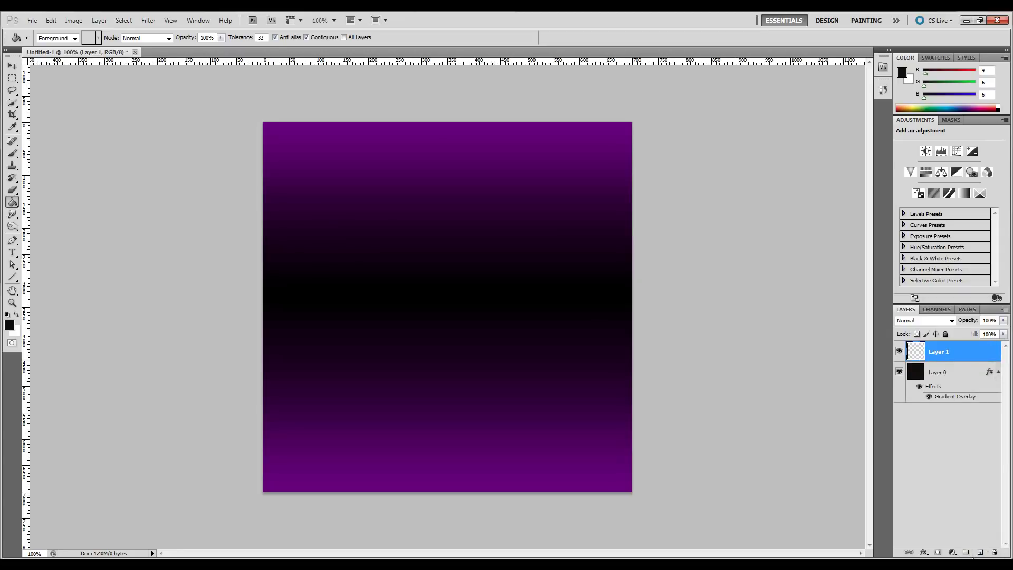
key("ctrl+e")
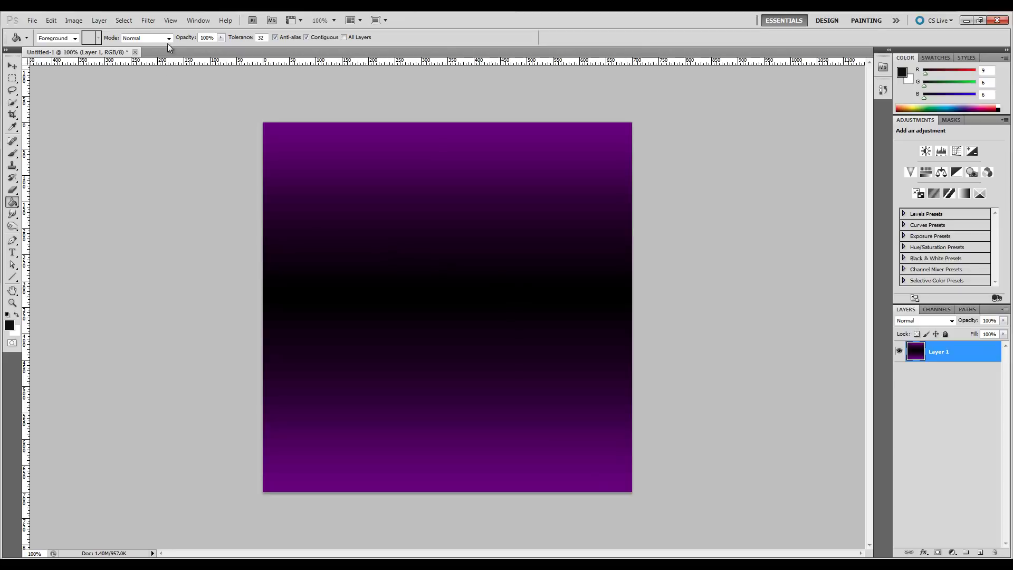
Apply the Sprayed Strokes filter to the gradient layer with stroke length 18, spray radius 23 and vertical stroke direction
left_click(149, 20)
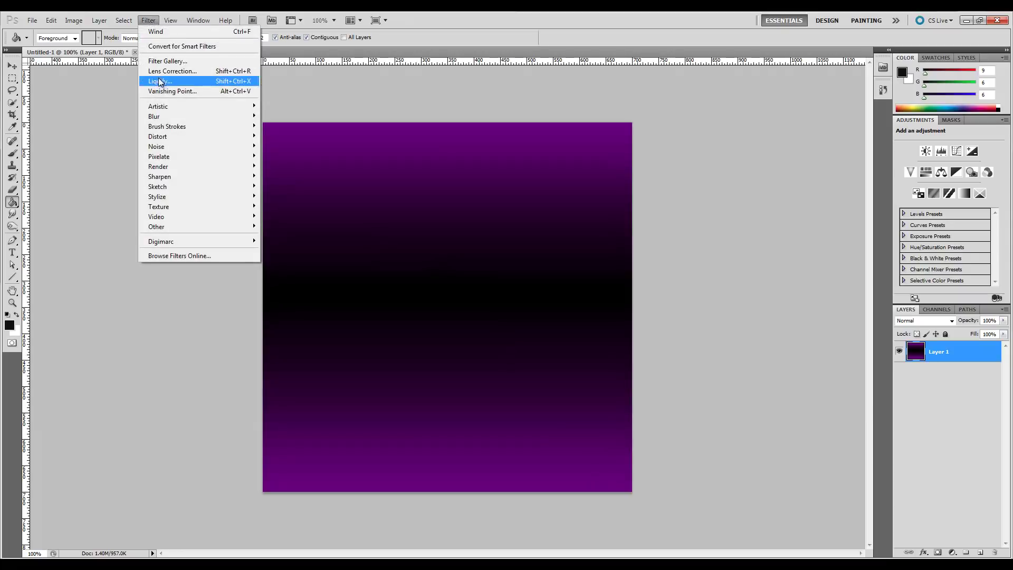
mouse_move(168, 124)
mouse_move(178, 160)
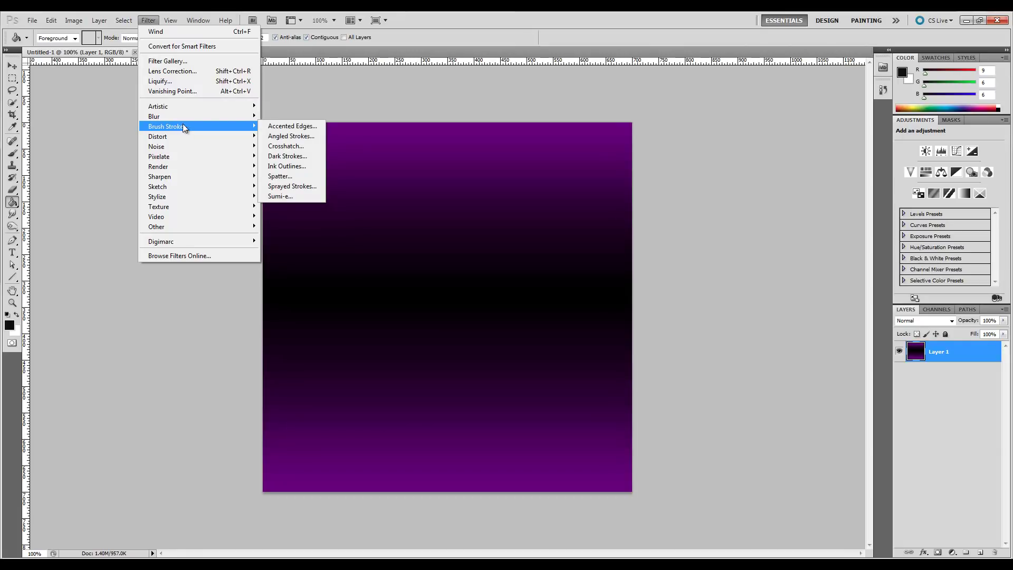
left_click(292, 186)
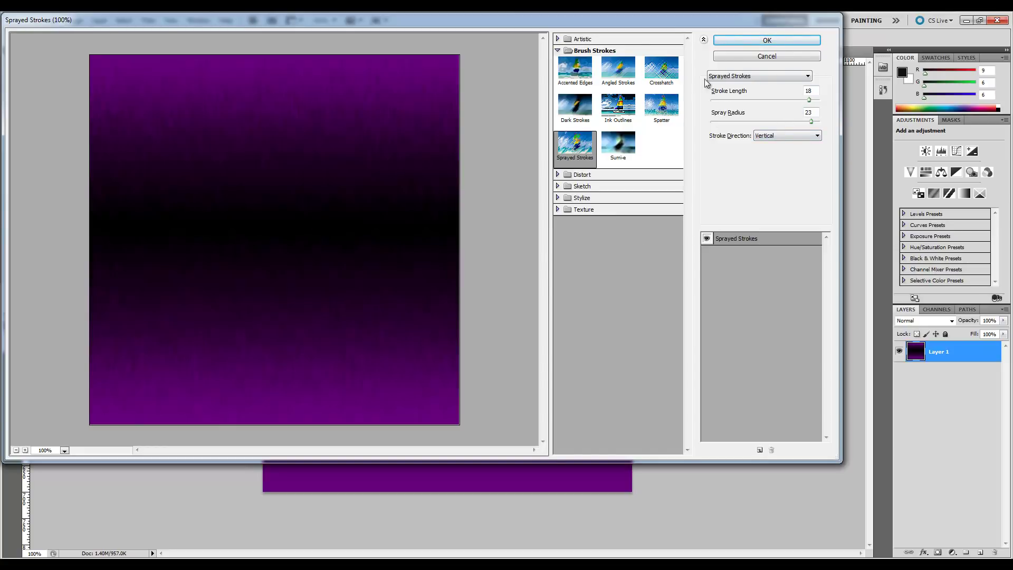
left_click(793, 41)
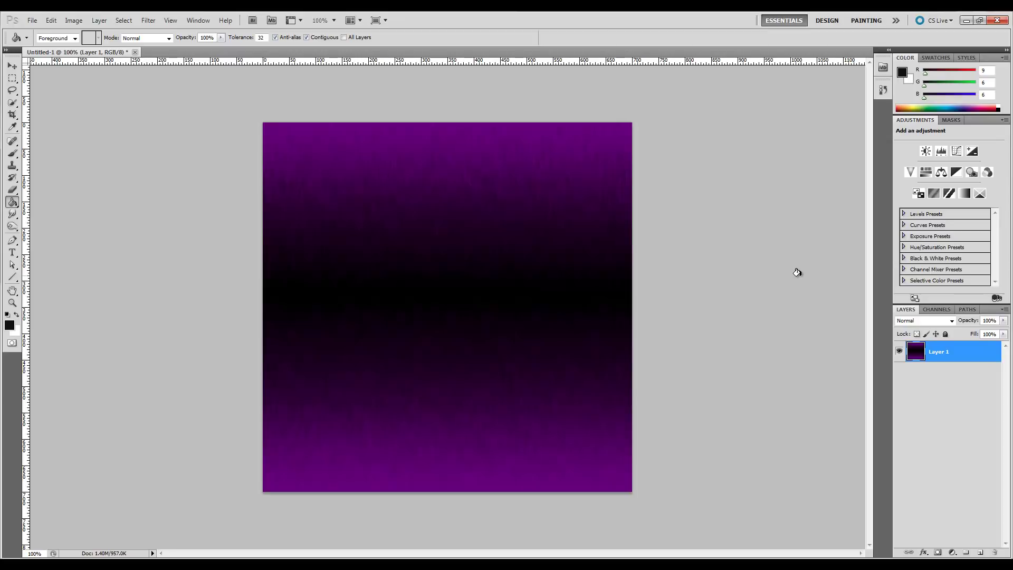
Add the text BEAT in Transuranium at 47.07 pt on the left of the black band and colour it white
left_click(14, 255)
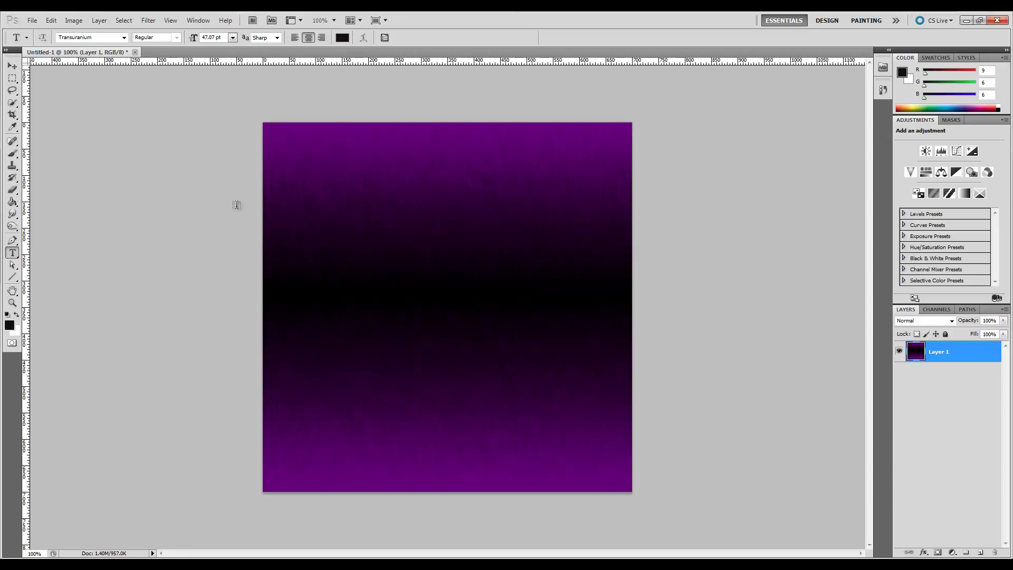
left_click(304, 300)
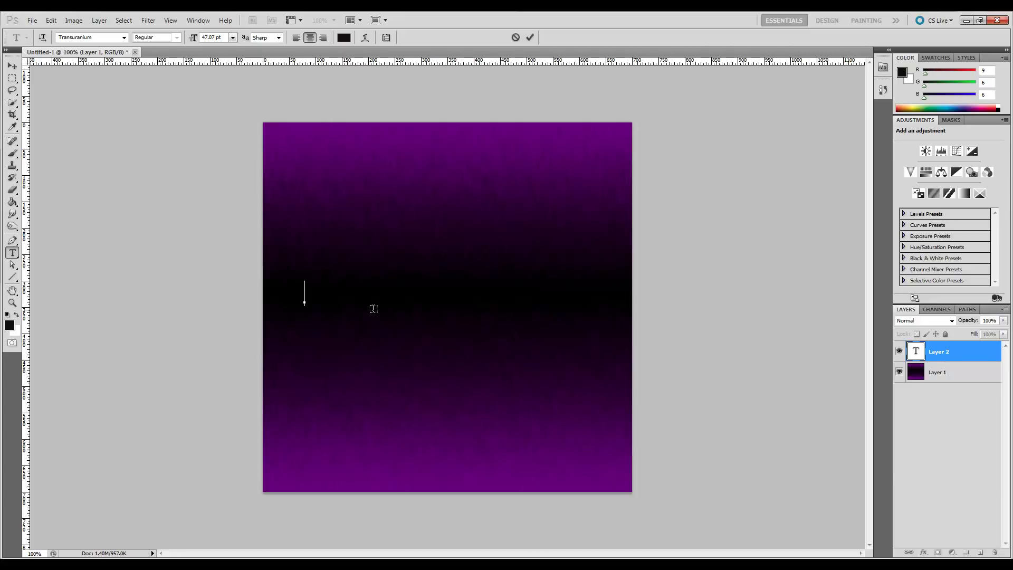
type("MENU")
left_click_drag(343, 291, 215, 292)
left_click(17, 315)
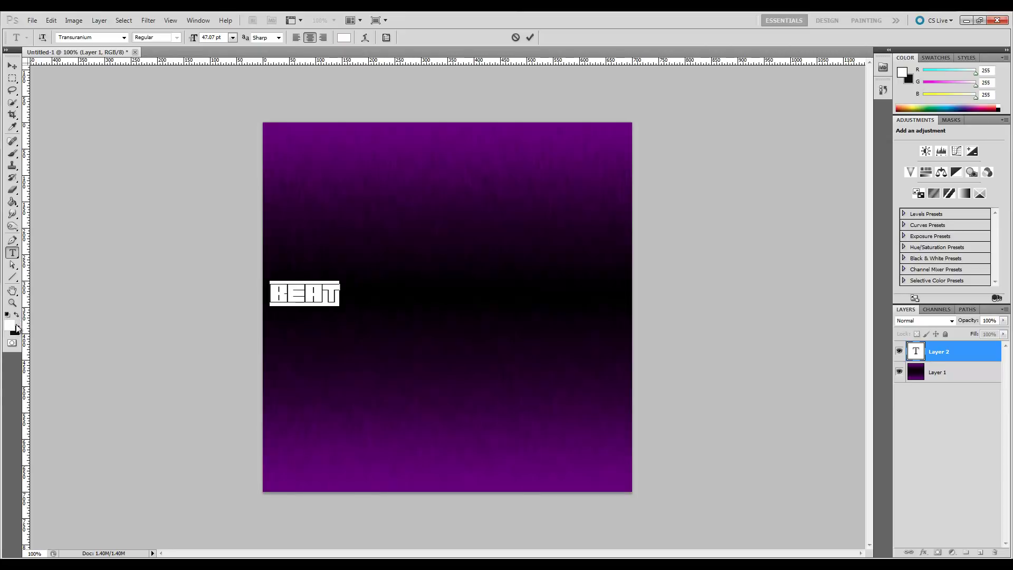
left_click(12, 328)
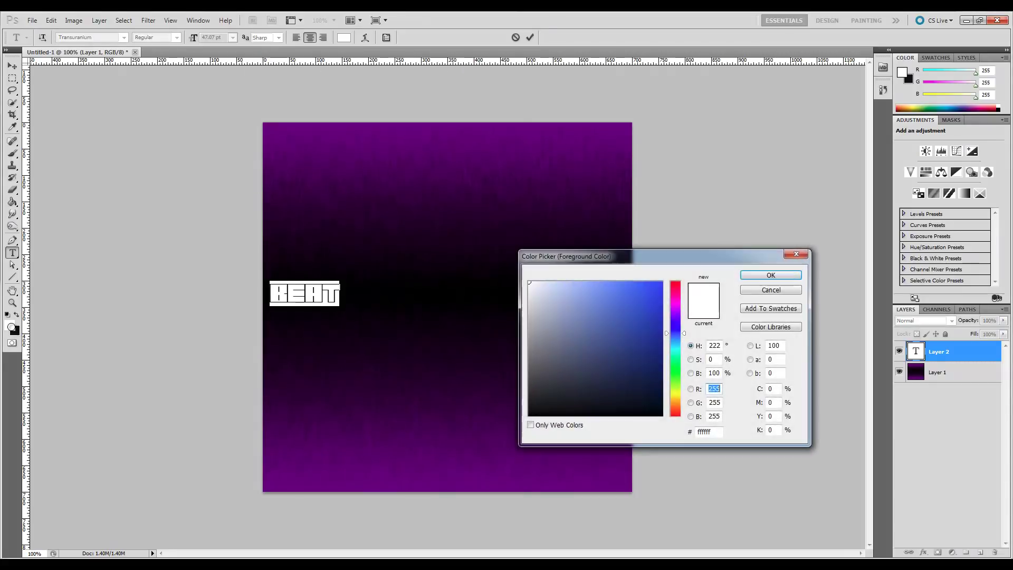
left_click(746, 276)
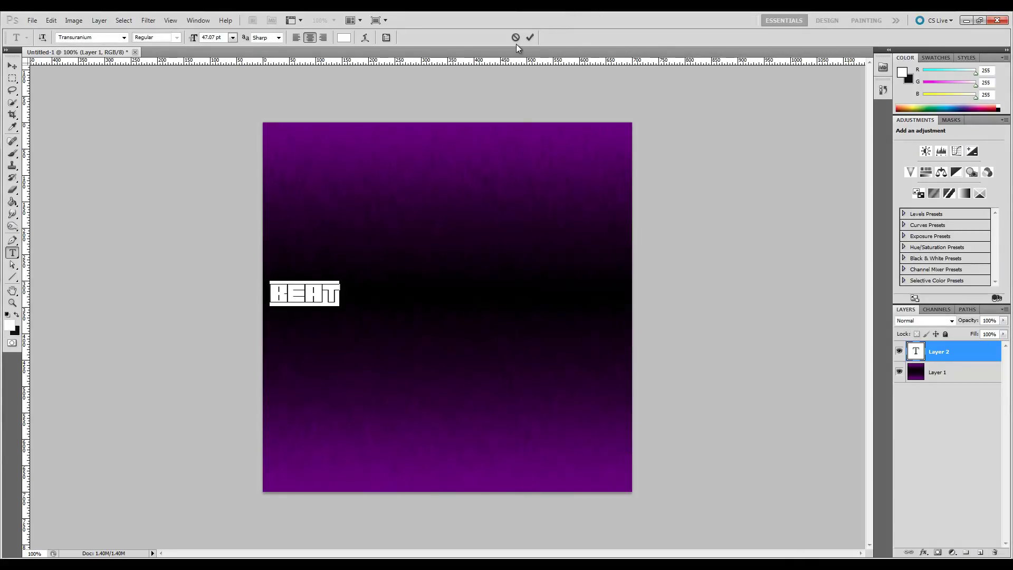
left_click(529, 37)
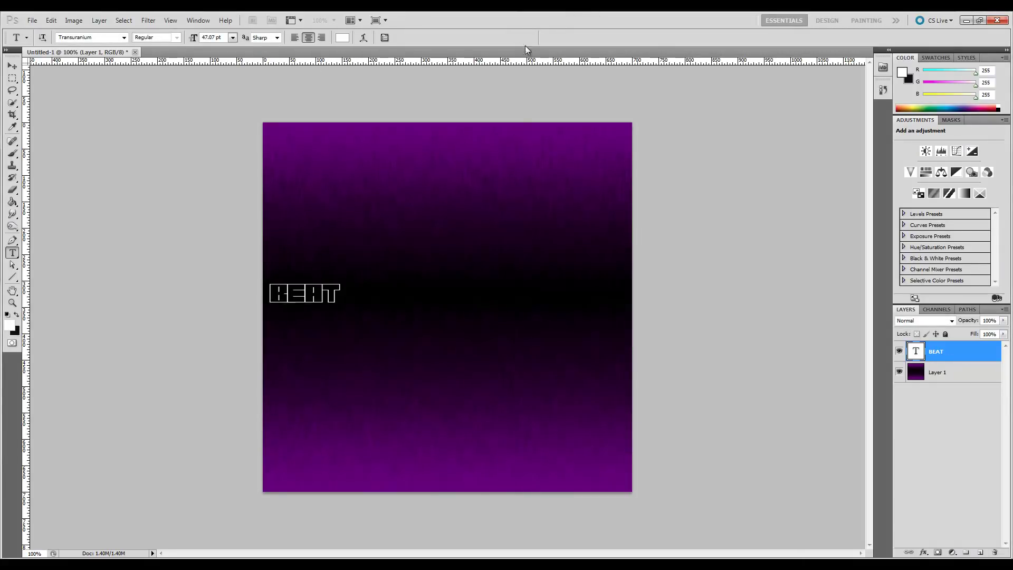
Scale the BEAT text to about 209% and move it down to the canvas's vertical middle, leaving transform controls hidden
left_click(12, 65)
left_click(134, 38)
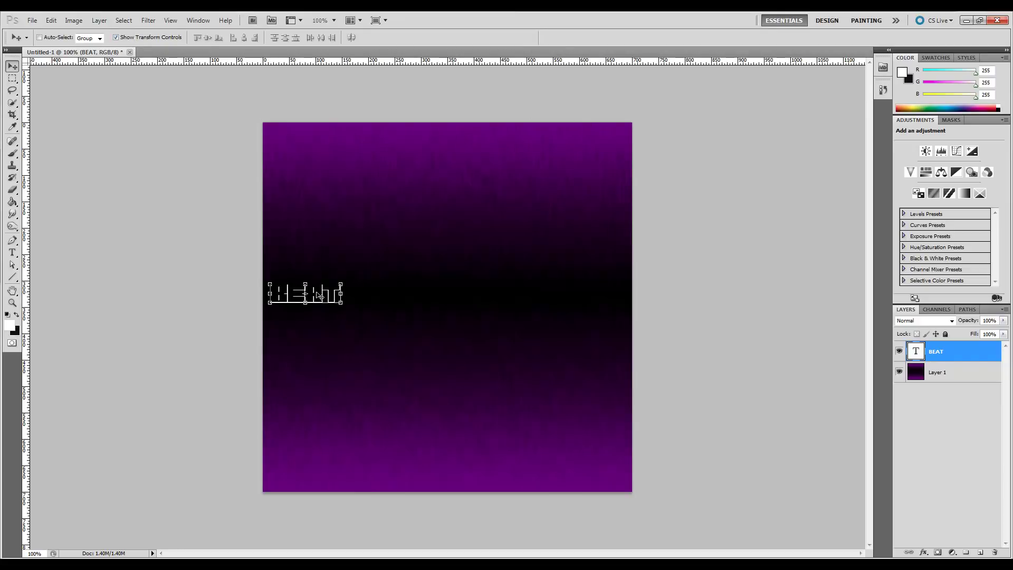
left_click_drag(345, 280, 417, 256)
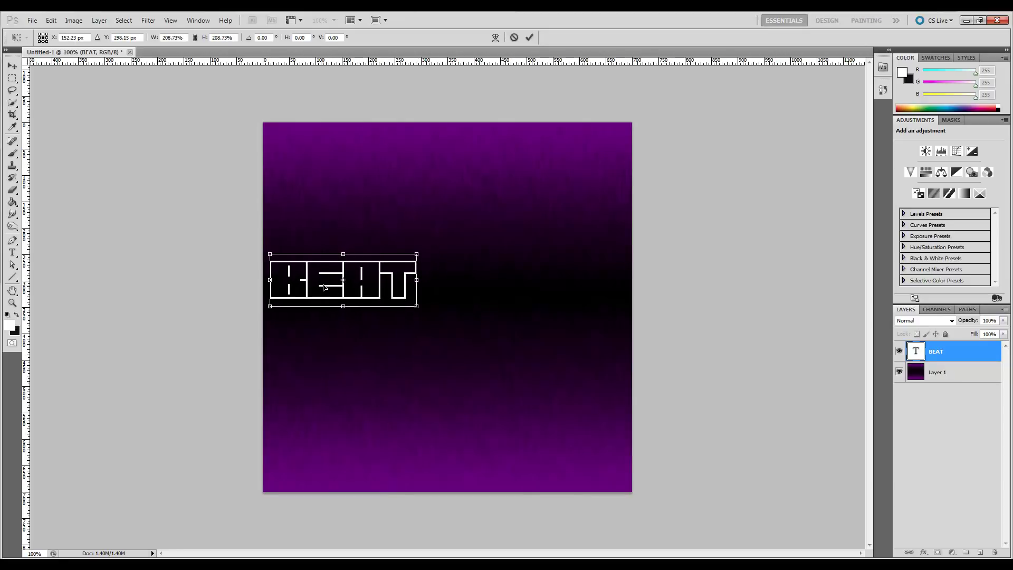
left_click_drag(326, 286, 327, 301)
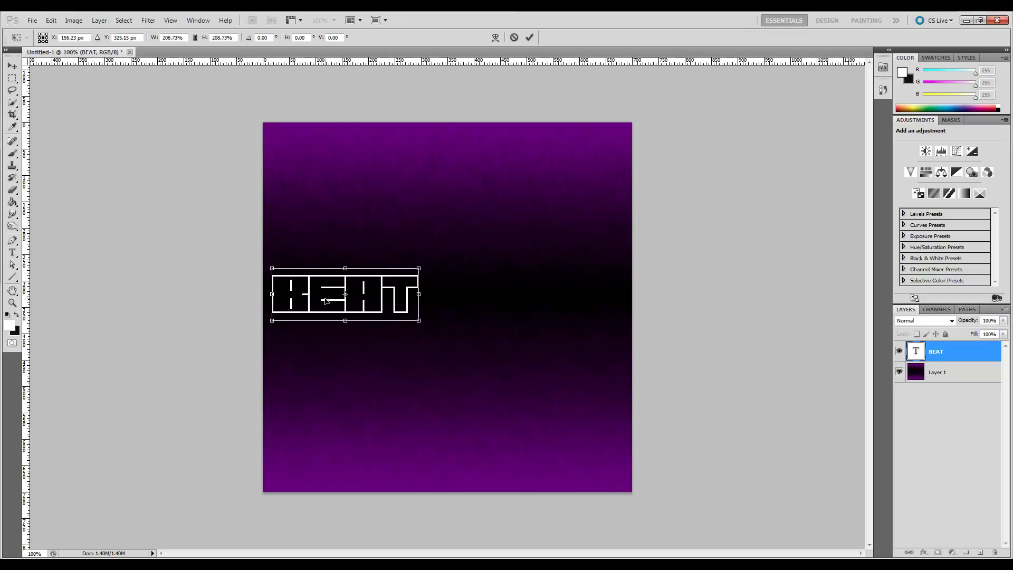
left_click(529, 37)
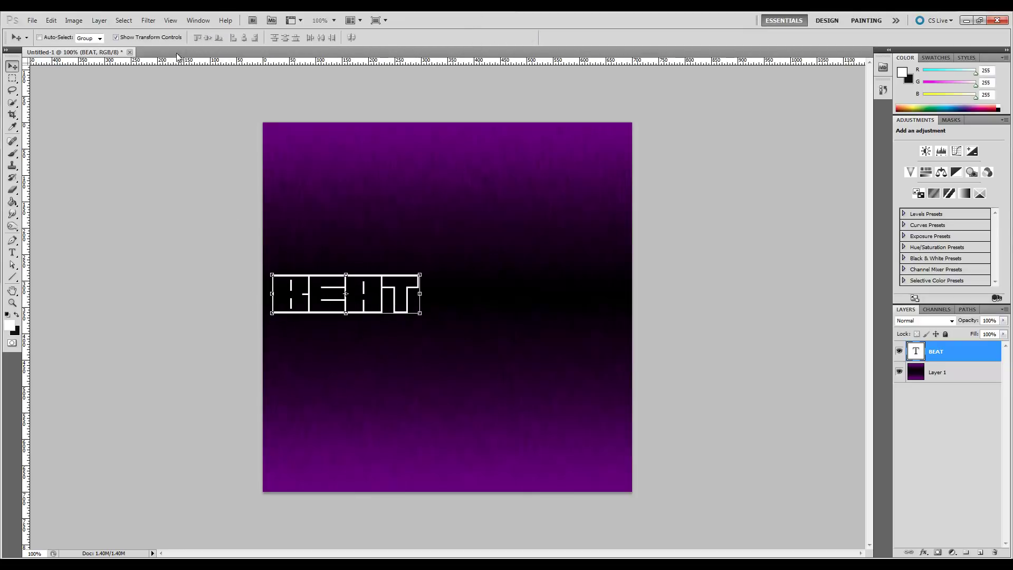
left_click(179, 38)
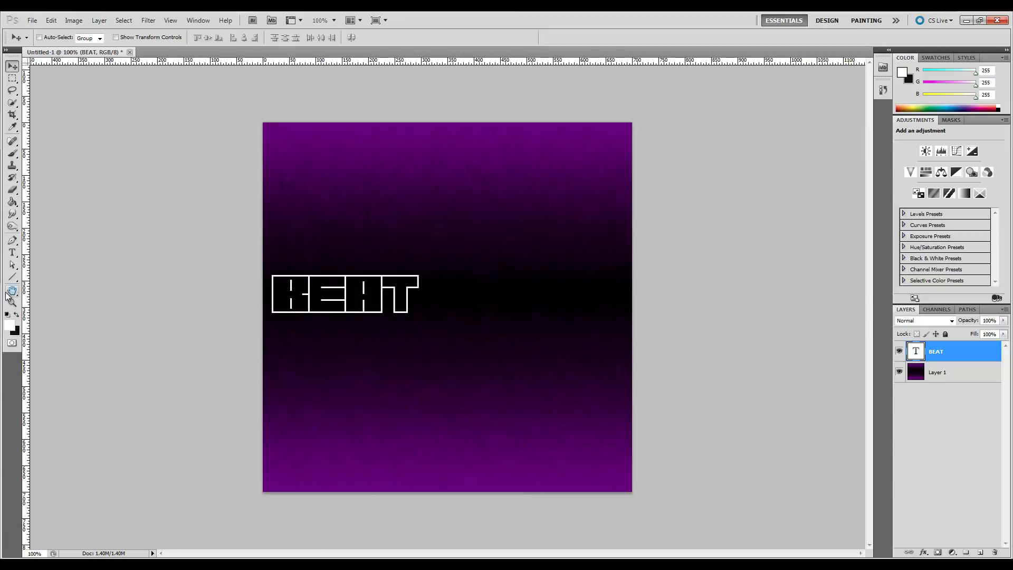
With the Line tool active, place a horizontal guide along the bottom edge of the BEAT text
left_click(12, 278)
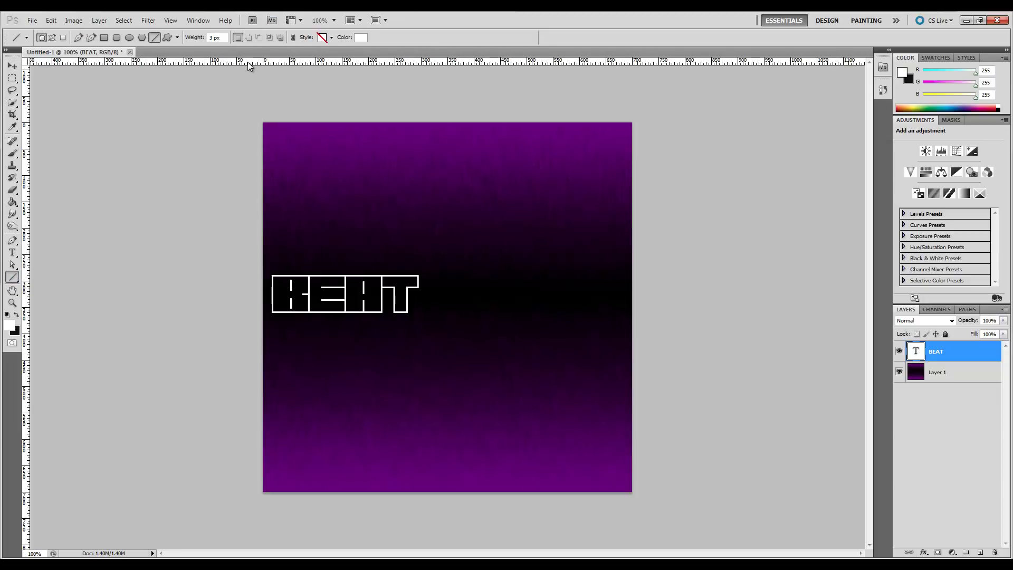
left_click_drag(248, 62, 297, 316)
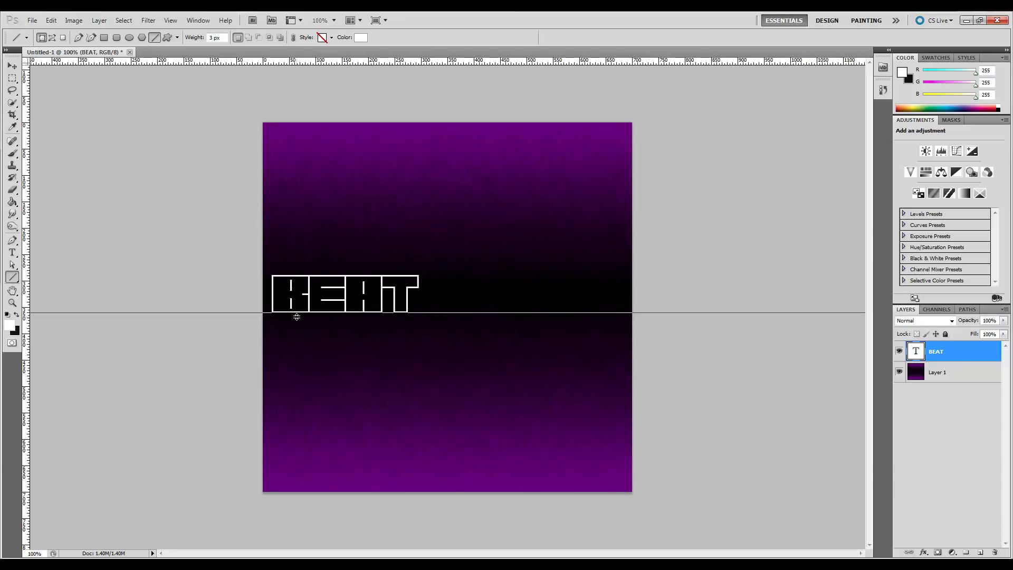
left_click_drag(296, 316, 297, 316)
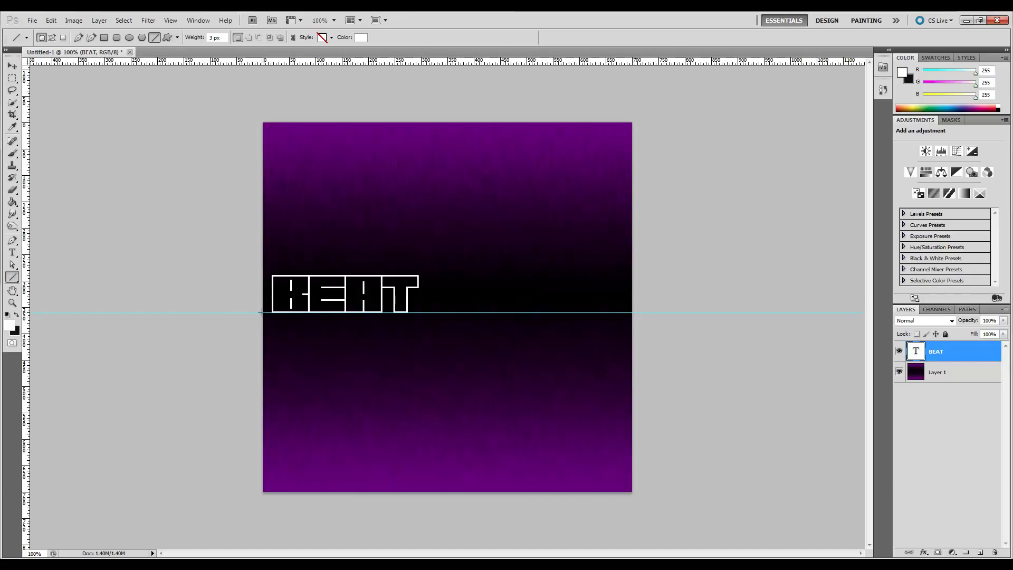
Draw a white 3 px heartbeat line across the canvas along the guide, with its spikes after the text, and remove the guide
left_click_drag(263, 313, 507, 353)
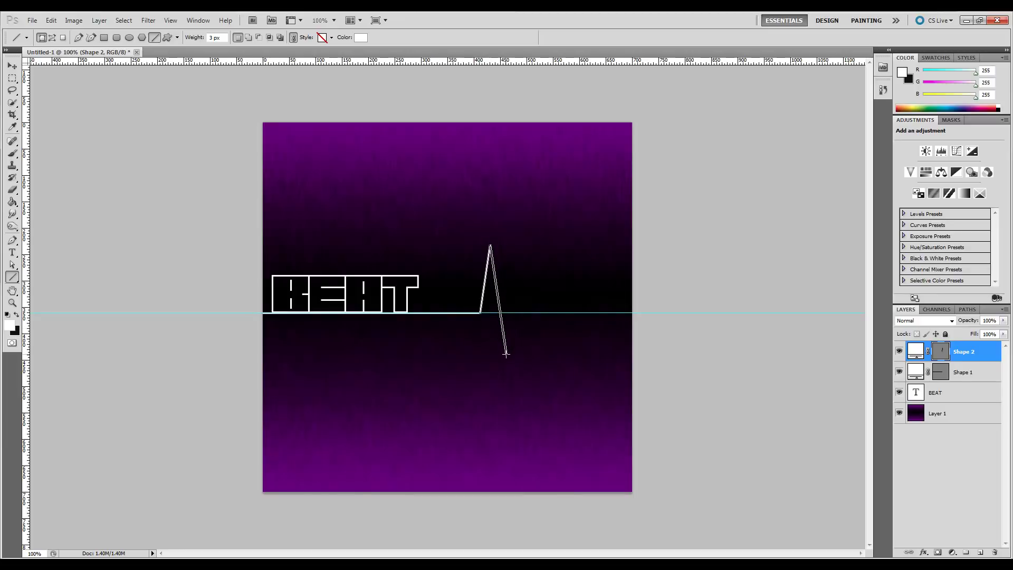
mouse_move(506, 354)
left_mouse_down()
mouse_move(513, 296)
mouse_move(519, 312)
left_mouse_up()
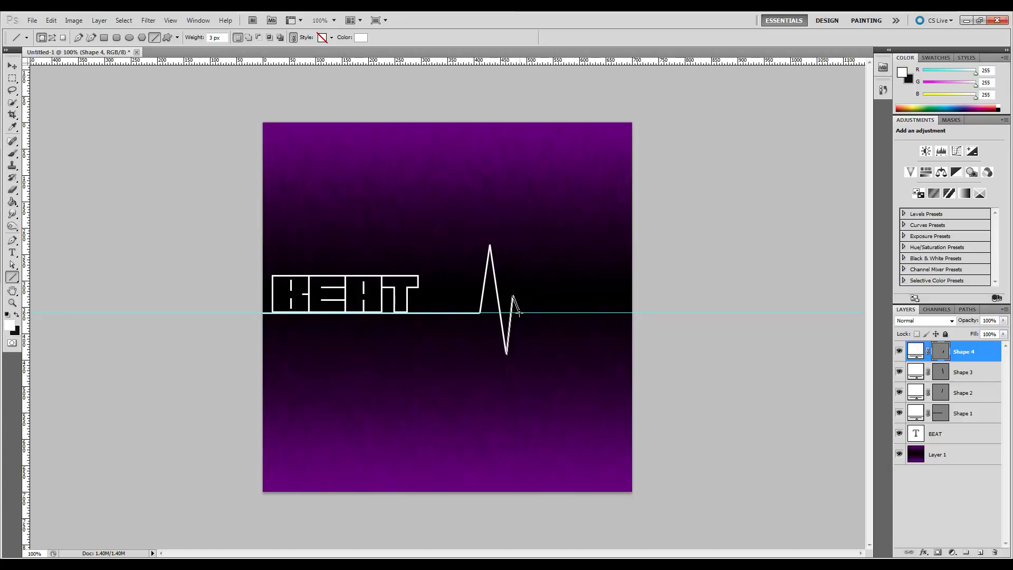
left_click_drag(519, 312, 638, 313)
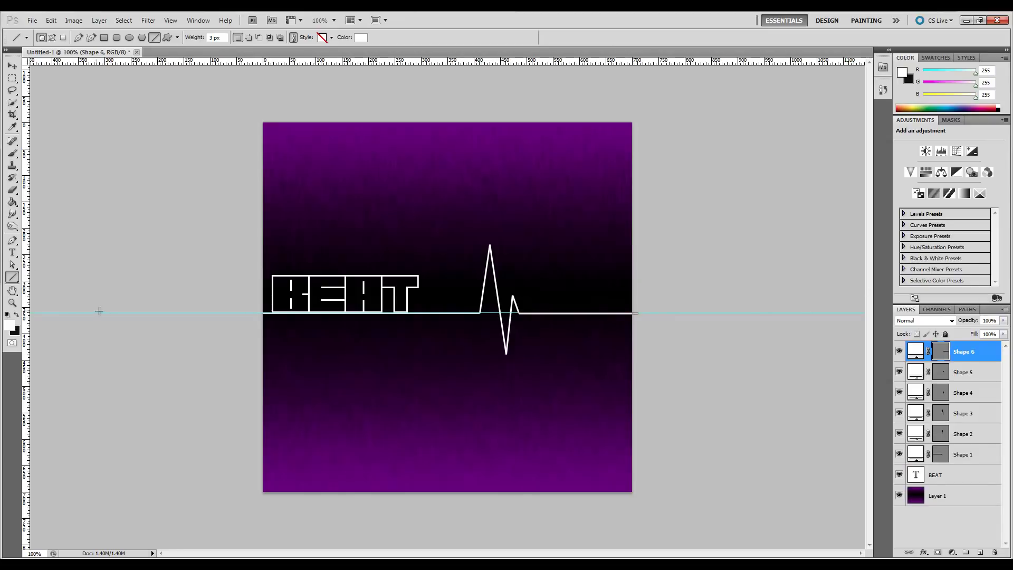
left_click(17, 66)
left_click_drag(248, 61, 281, 27)
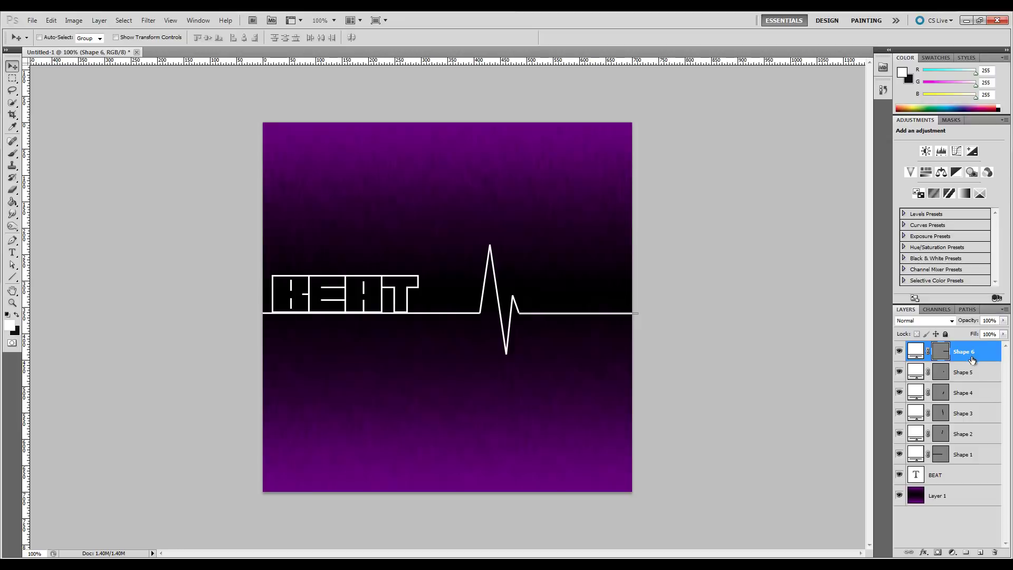
Nudge the BEAT text layer about 25 px to the right along the line
left_click(942, 485)
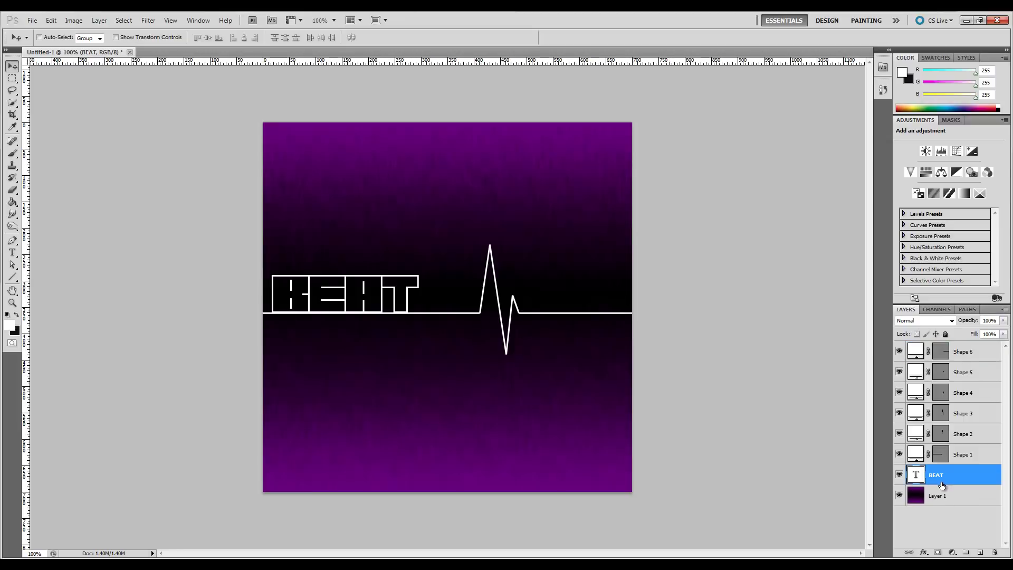
key("Right")
key("Right")
key("Right")
key("Right")
key("Right")
key("Right")
key("Right")
key("Right")
key("Right")
key("Right")
key("Right")
key("Right")
key("Right")
key("Right")
key("Right")
key("Right")
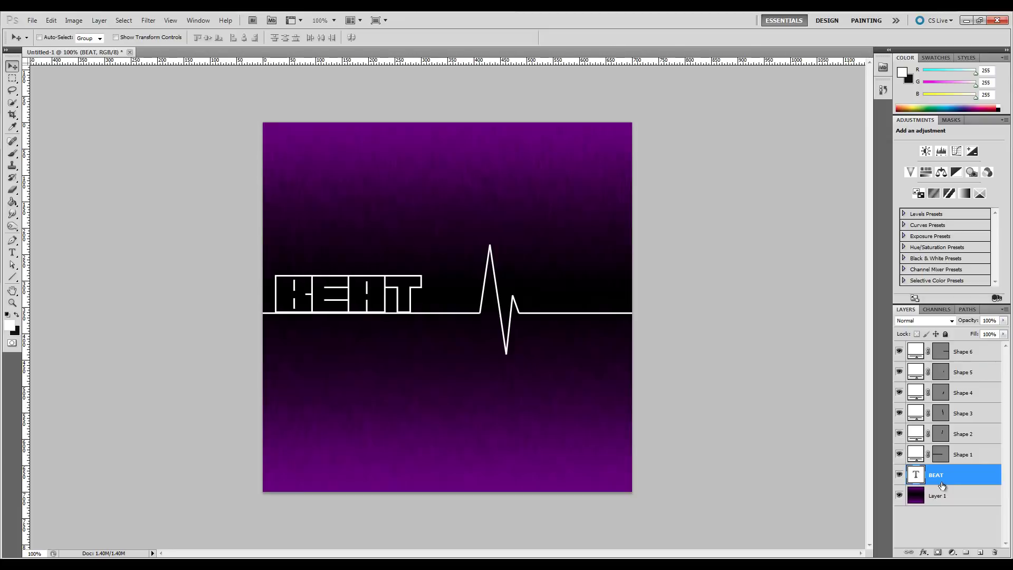
key("Right")
key("Right")
key("Right")
key("Right")
key("Right")
key("Right")
key("Right")
key("Right")
key("Right")
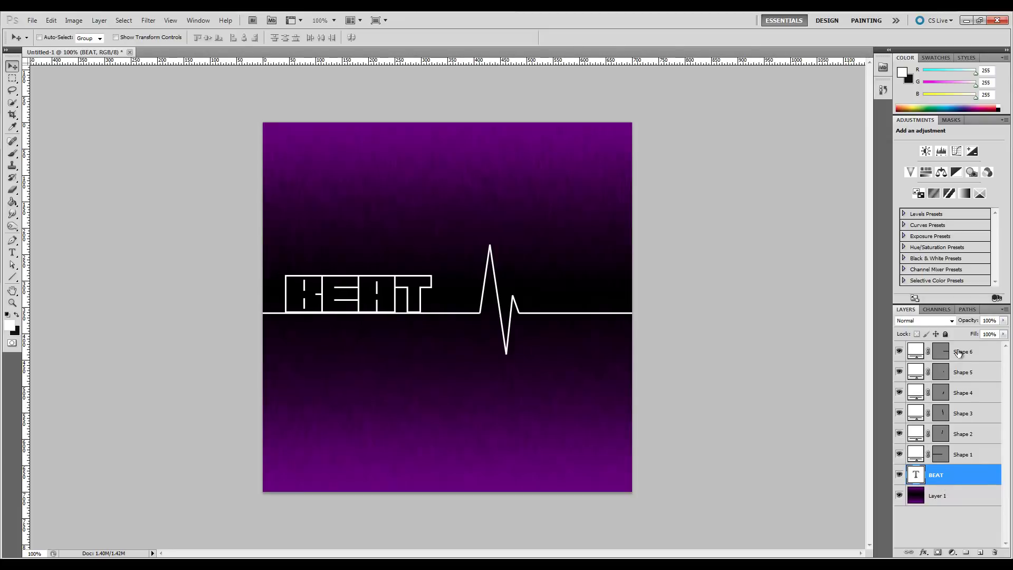
Rasterize the BEAT text layer and merge it with the six line shape layers into one layer
right_click(944, 481)
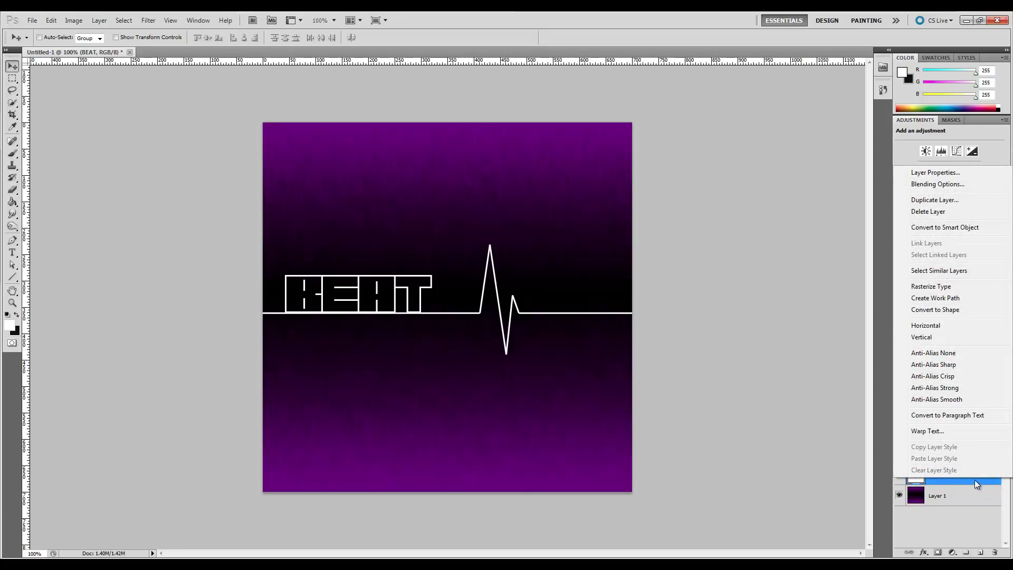
left_click(971, 291)
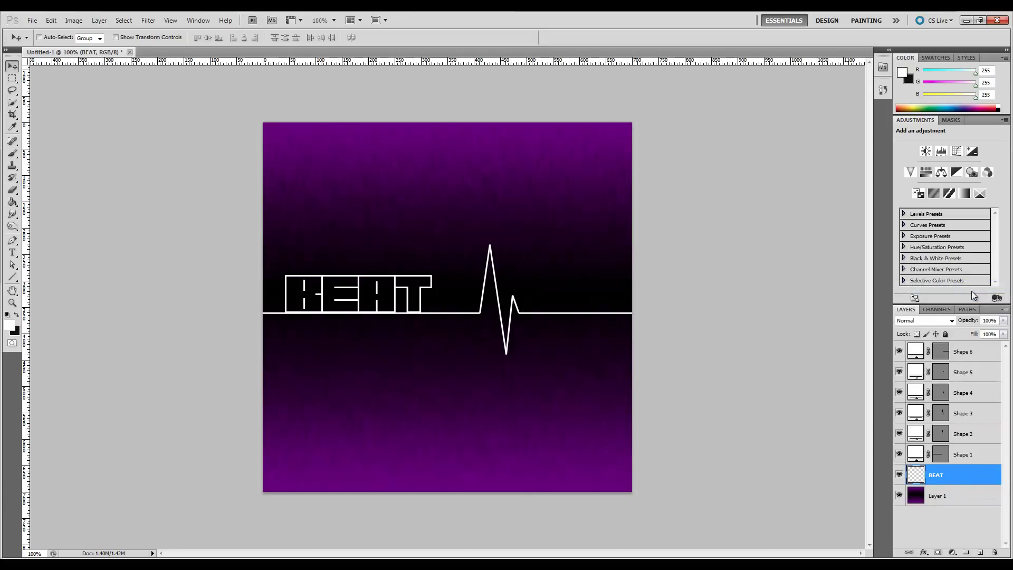
left_click(982, 352, "shift")
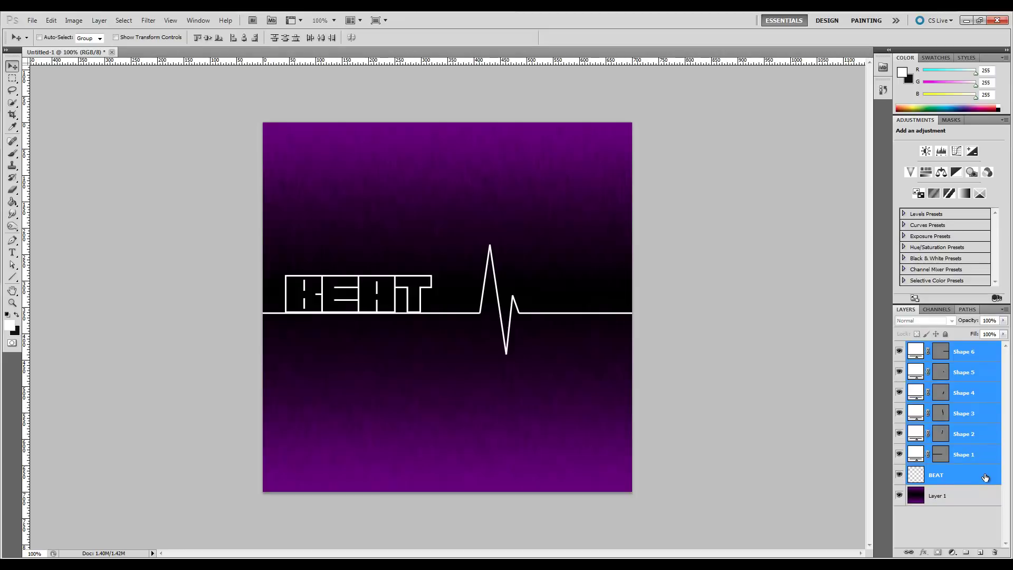
right_click(954, 476)
left_click(957, 445)
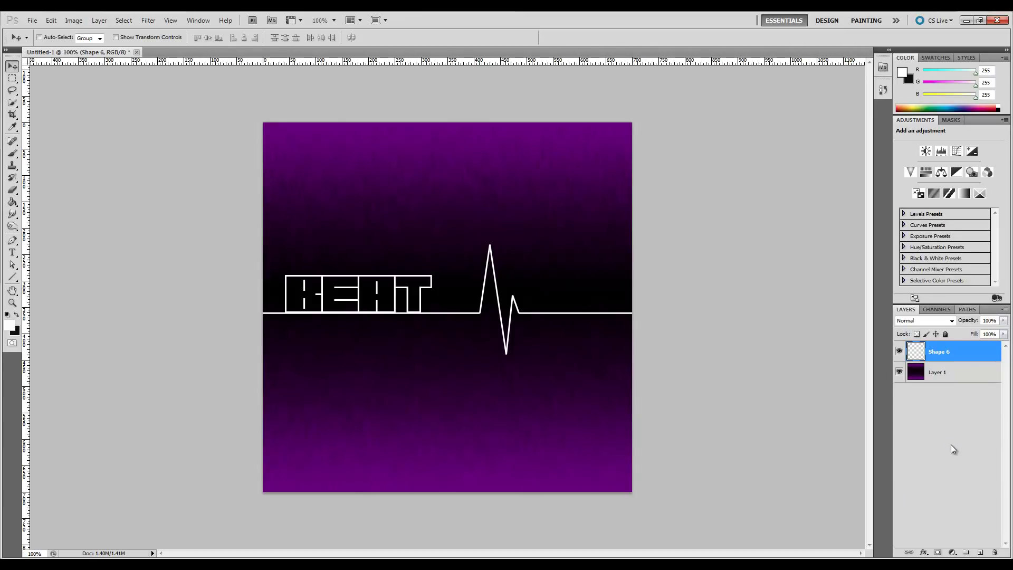
At 200% zoom, select the baseline segment beneath the letter B with the Rectangular Marquee and cut it out
left_click(11, 304)
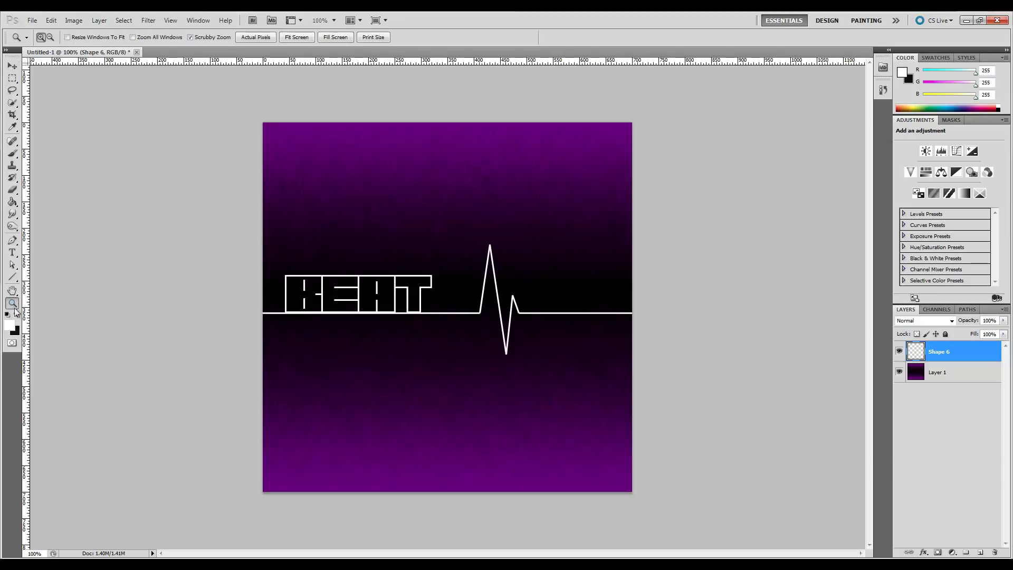
left_click(331, 304)
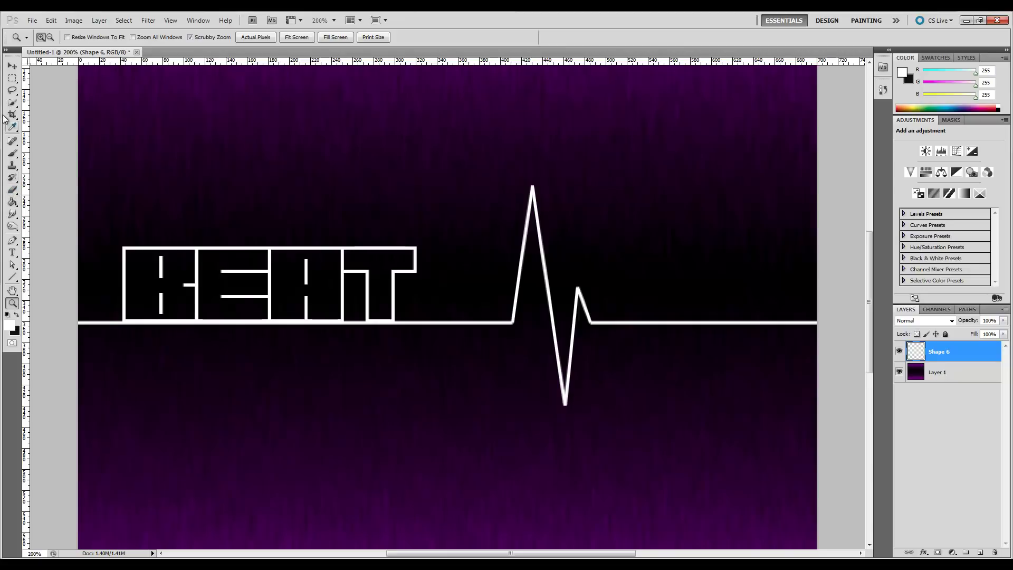
left_click(12, 80)
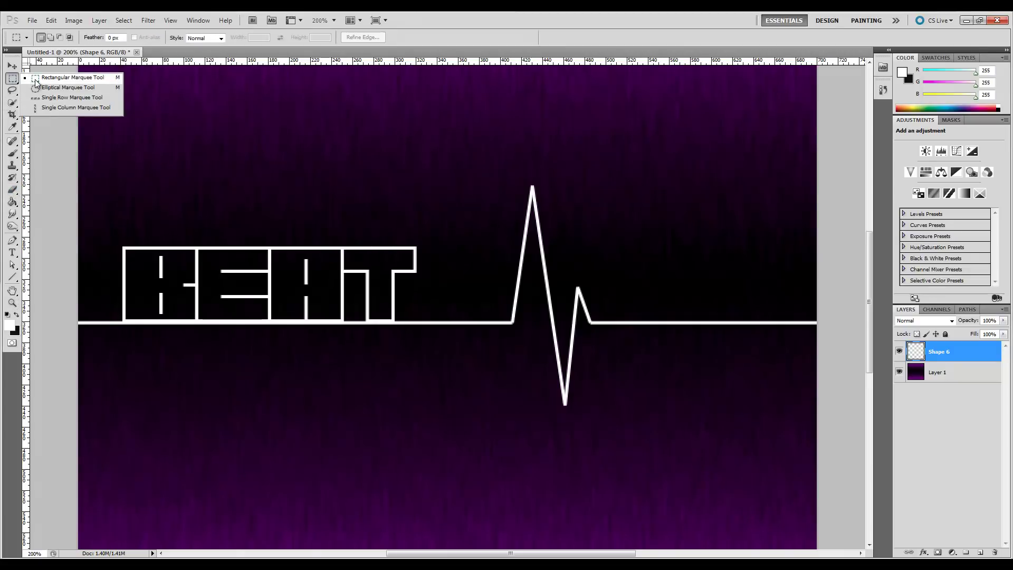
left_click(36, 80)
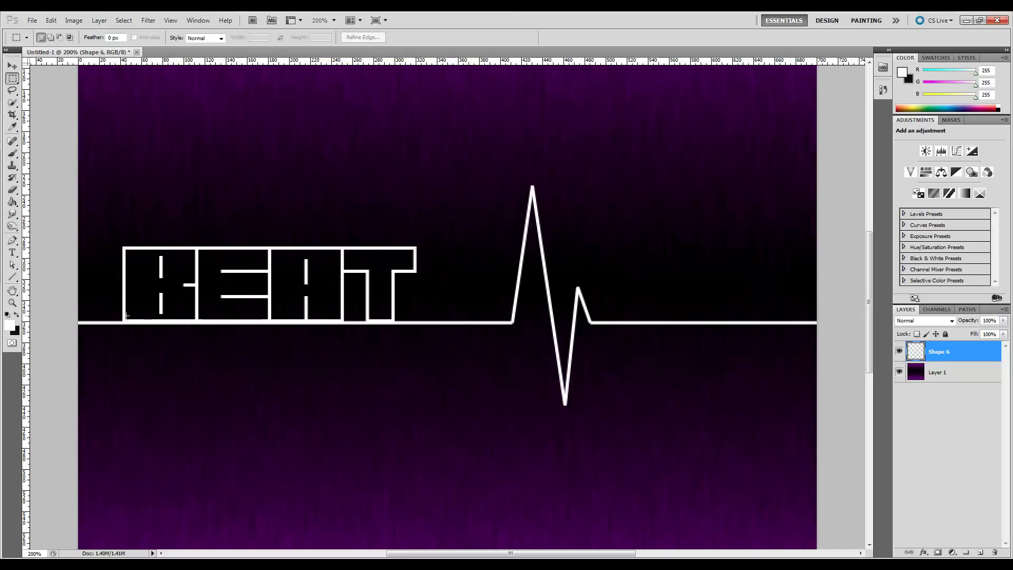
left_click_drag(126, 317, 195, 333)
left_click(51, 20)
left_click(65, 80)
Select and cut out the baseline segments beneath the stem of the T and the left half of the A
left_click_drag(369, 318, 391, 329)
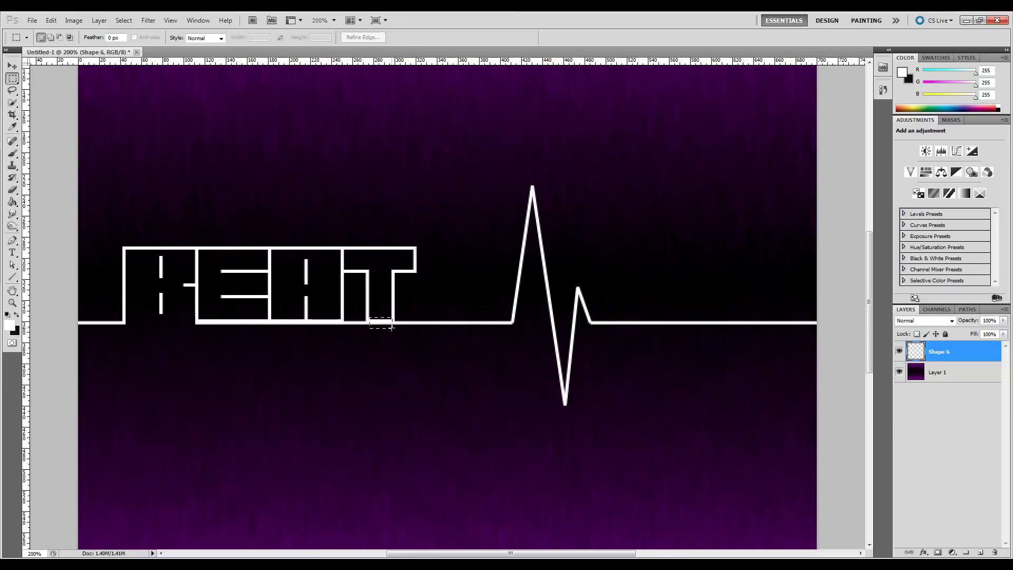
left_click(54, 21)
left_click(75, 79)
left_click_drag(271, 318, 305, 330)
left_click(56, 21)
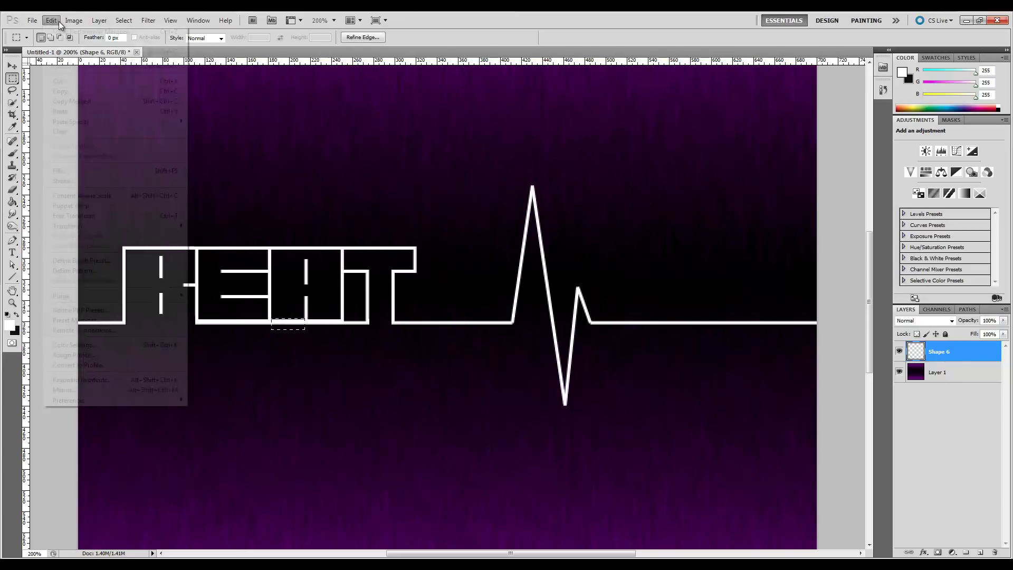
left_click(72, 83)
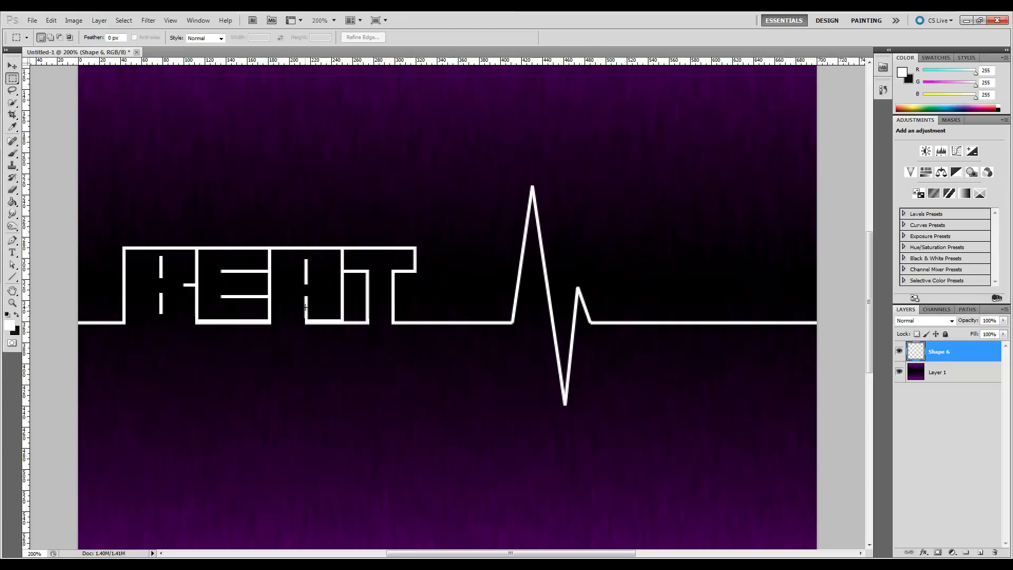
Fit the whole image on screen and rotate the merged BEAT and heartbeat layer 90° counterclockwise
left_click(12, 303)
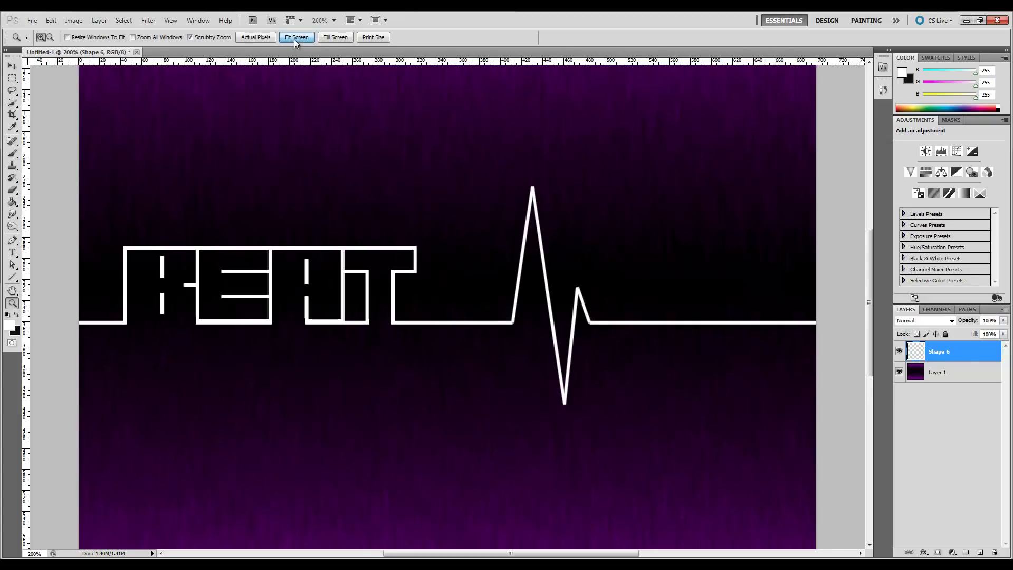
left_click(294, 38)
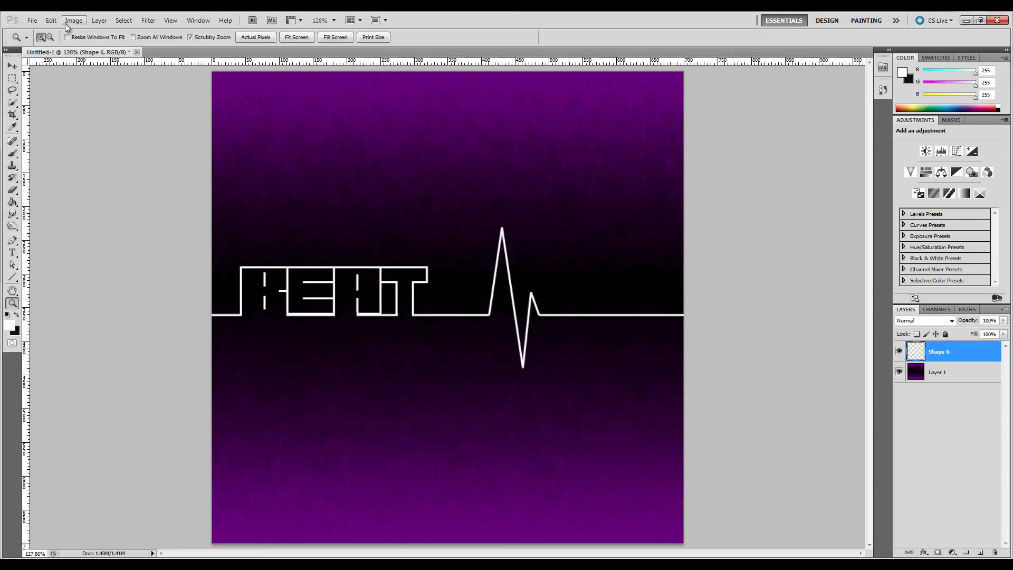
left_click(51, 22)
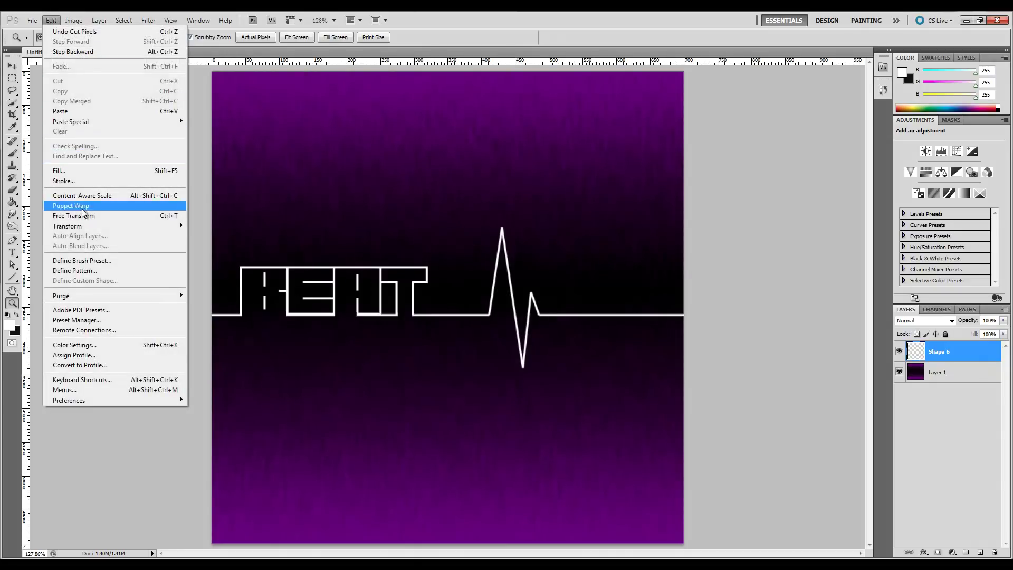
mouse_move(86, 224)
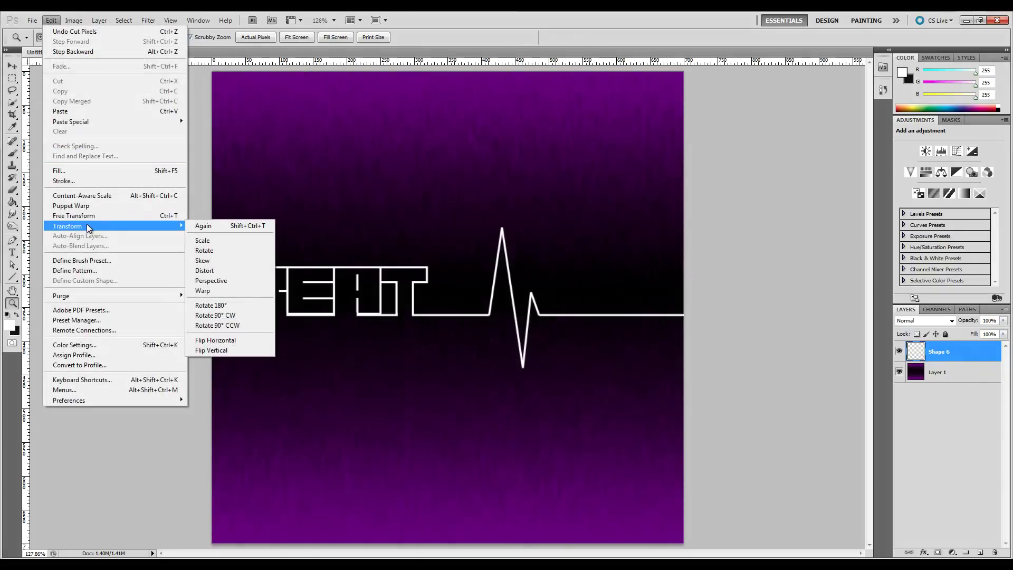
left_click(251, 329)
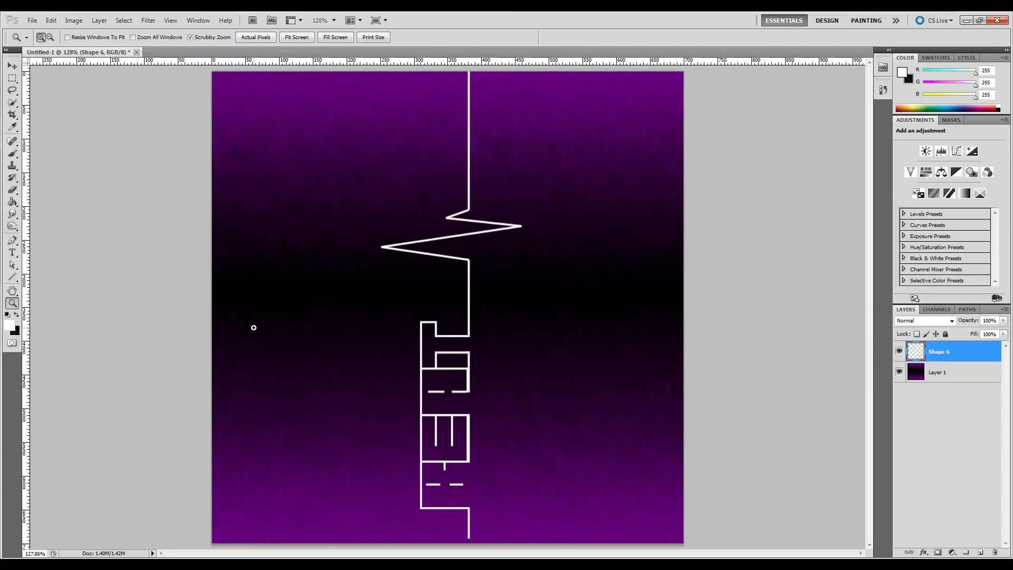
Apply the Wind filter twice to the rotated layer, using the Wind method with the direction From the Left
left_click(148, 21)
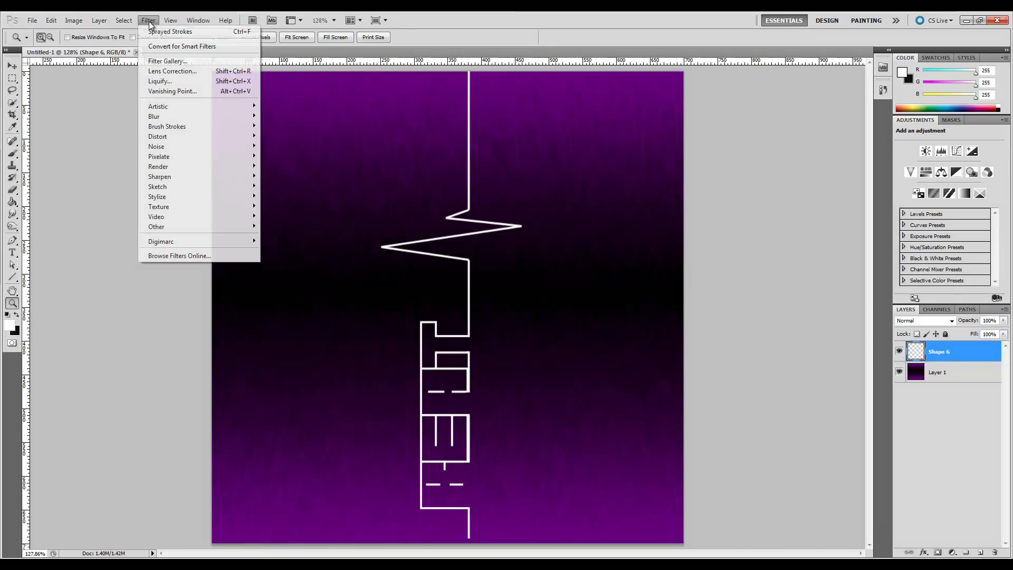
mouse_move(186, 199)
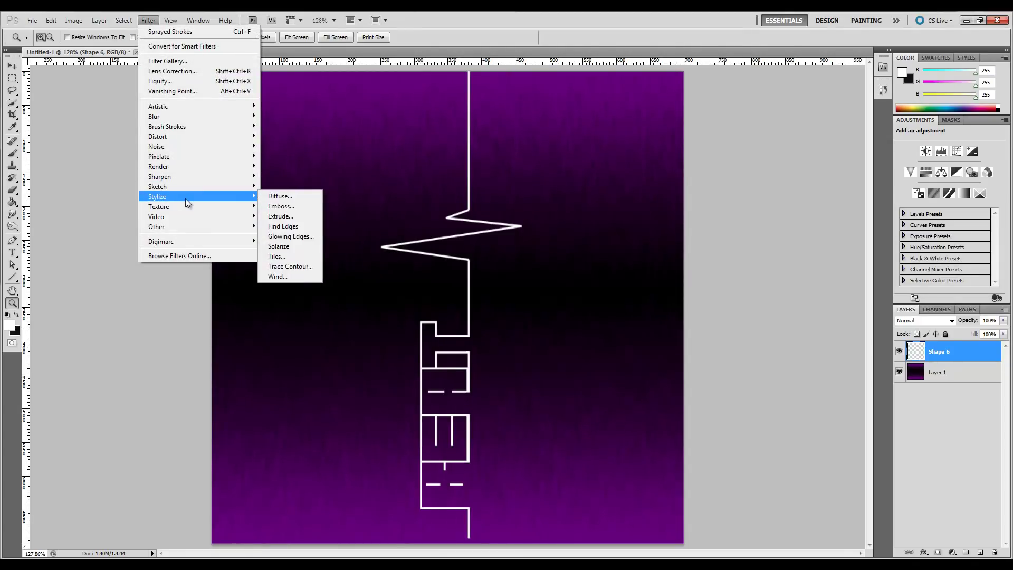
left_click(274, 277)
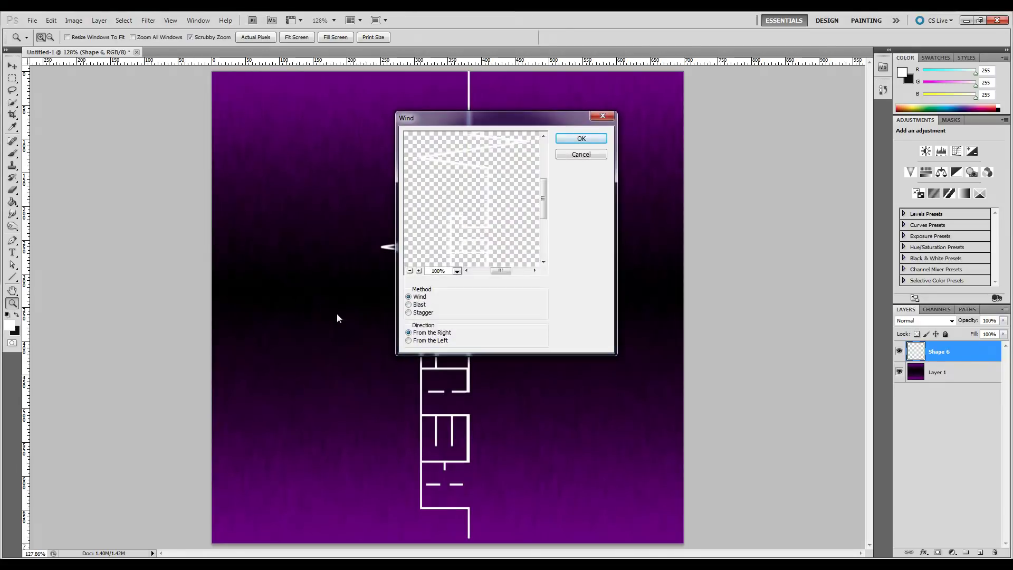
left_click(410, 342)
left_click(586, 139)
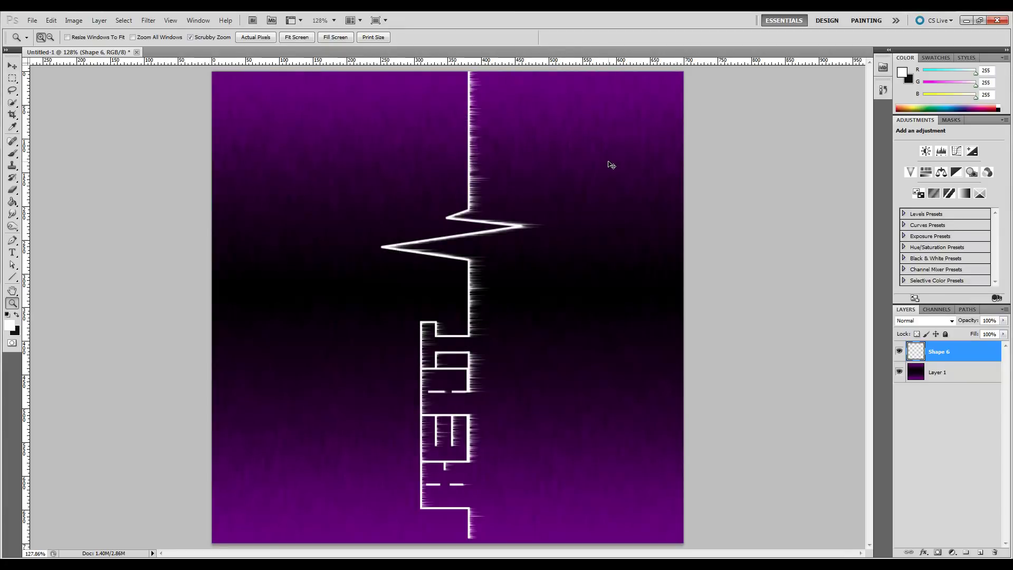
key("ctrl+f")
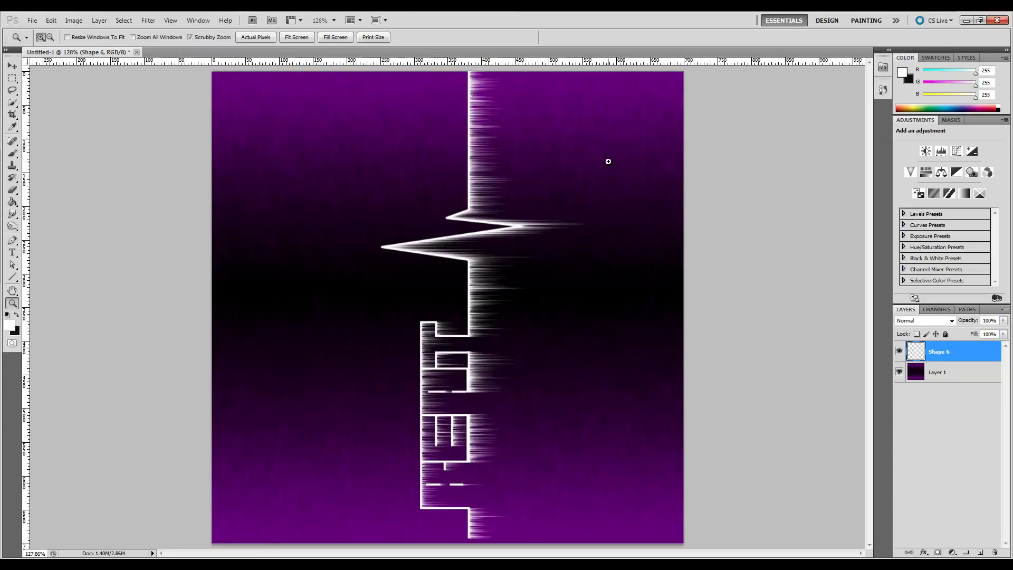
Apply the Wind filter twice to the same layer with the direction From the Right, keeping the Wind method
left_click(148, 21)
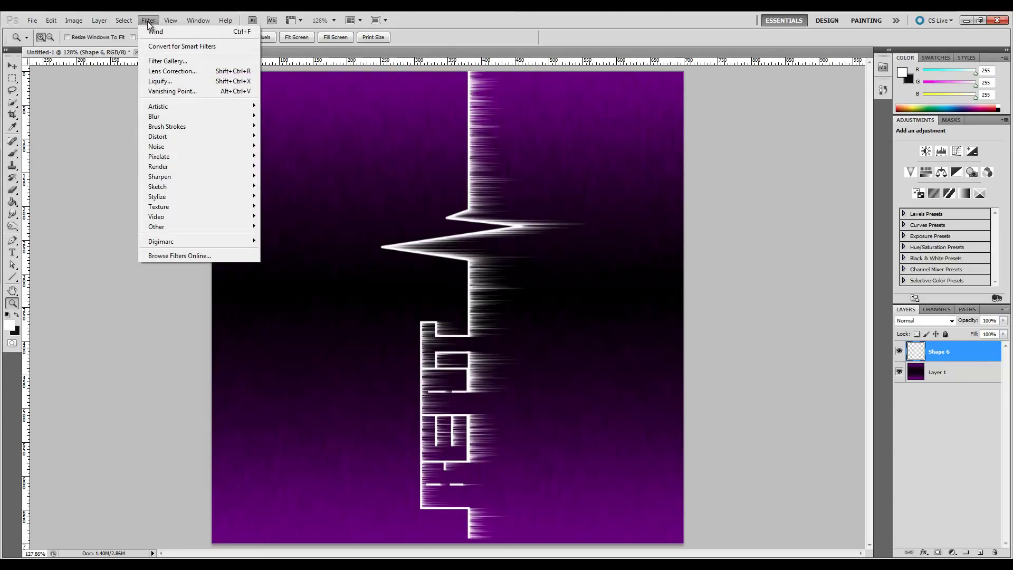
mouse_move(176, 117)
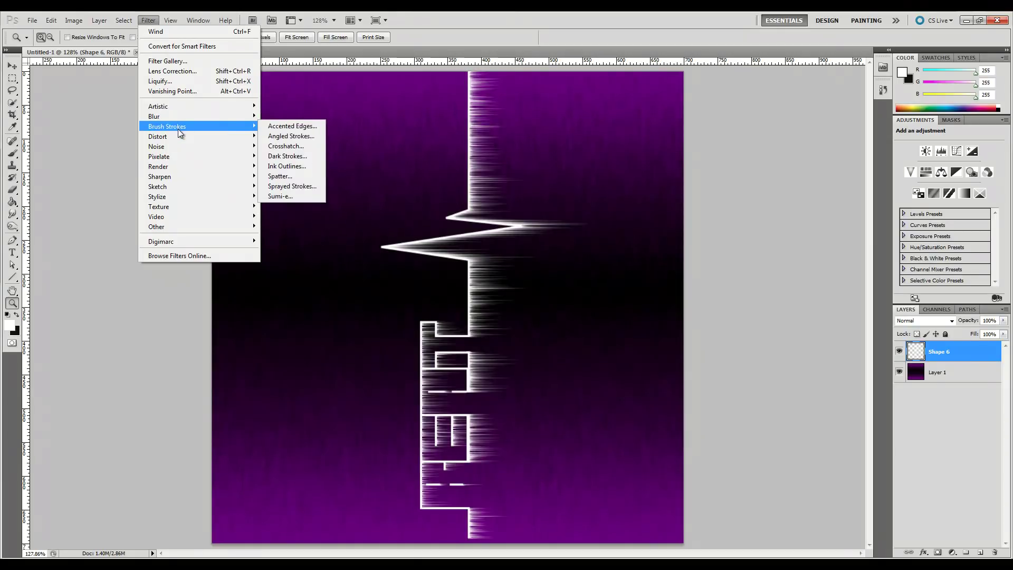
mouse_move(186, 189)
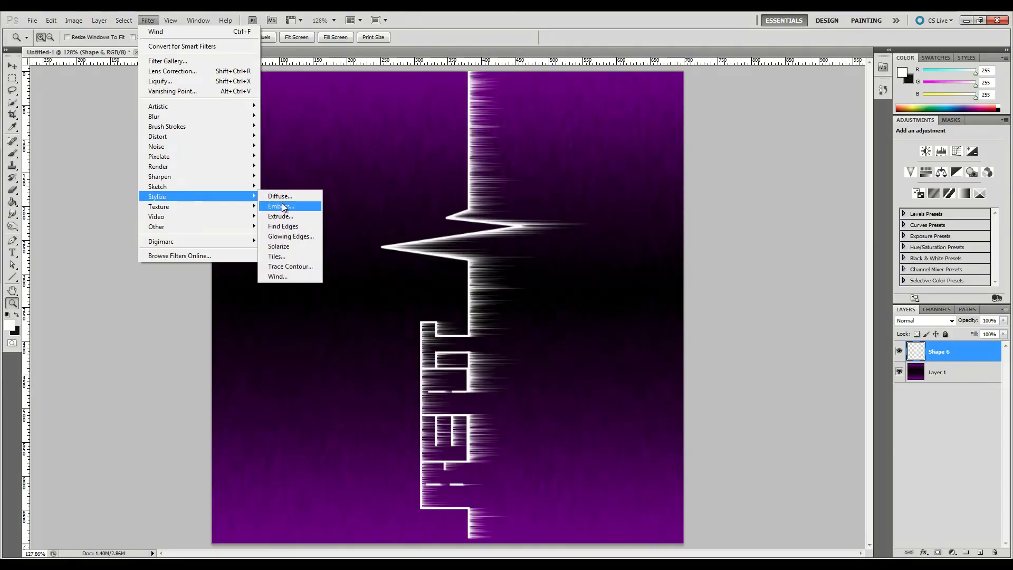
left_click(279, 276)
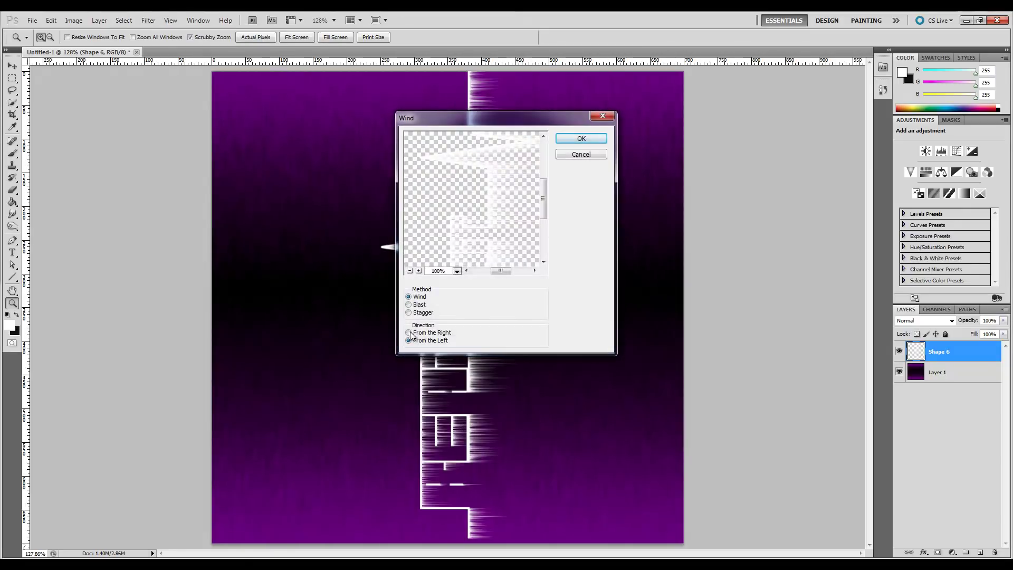
left_click(409, 332)
left_click(598, 139)
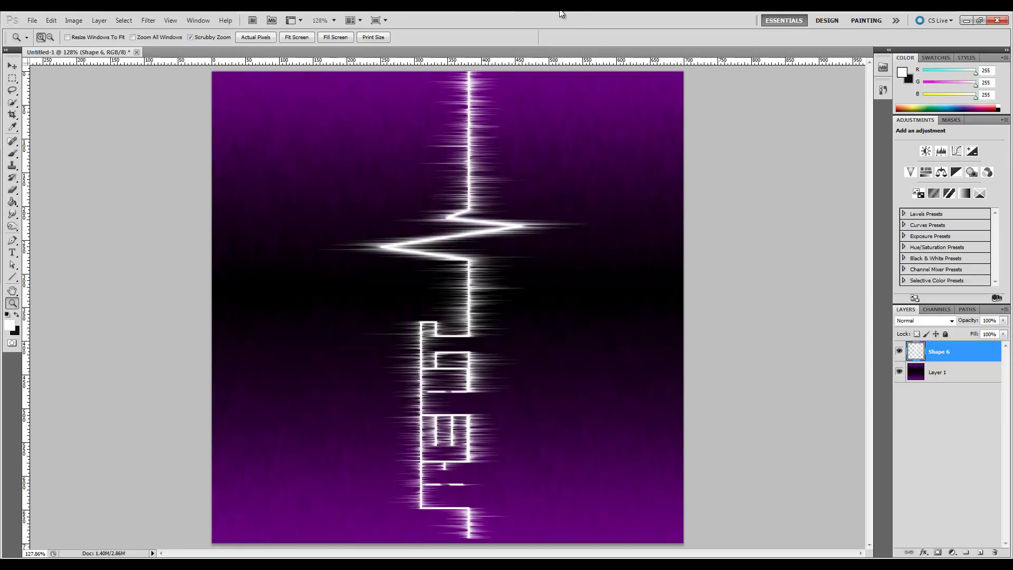
Rotate the lettering and heartbeat layer 90° clockwise back to horizontal
left_click(52, 21)
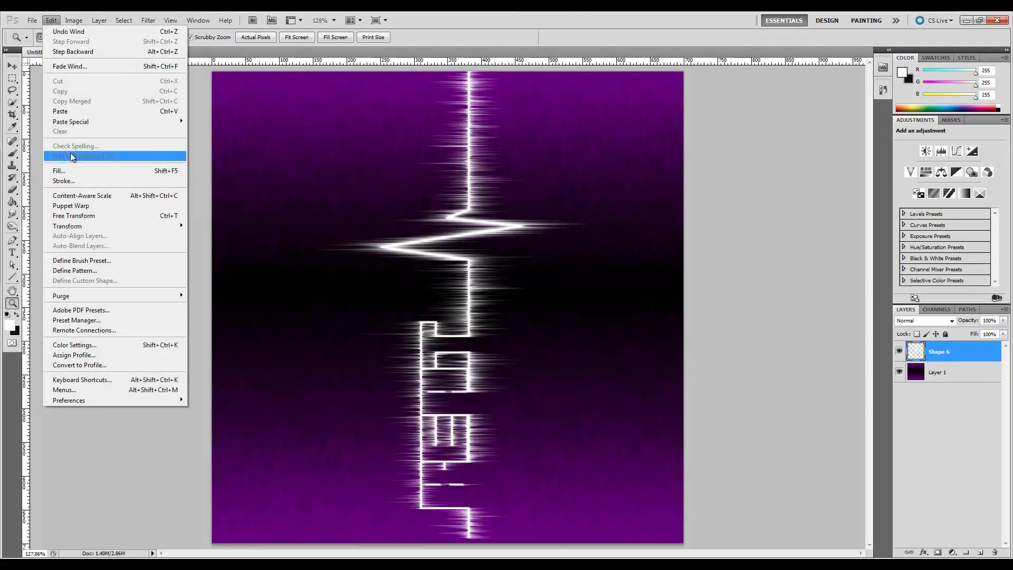
mouse_move(68, 228)
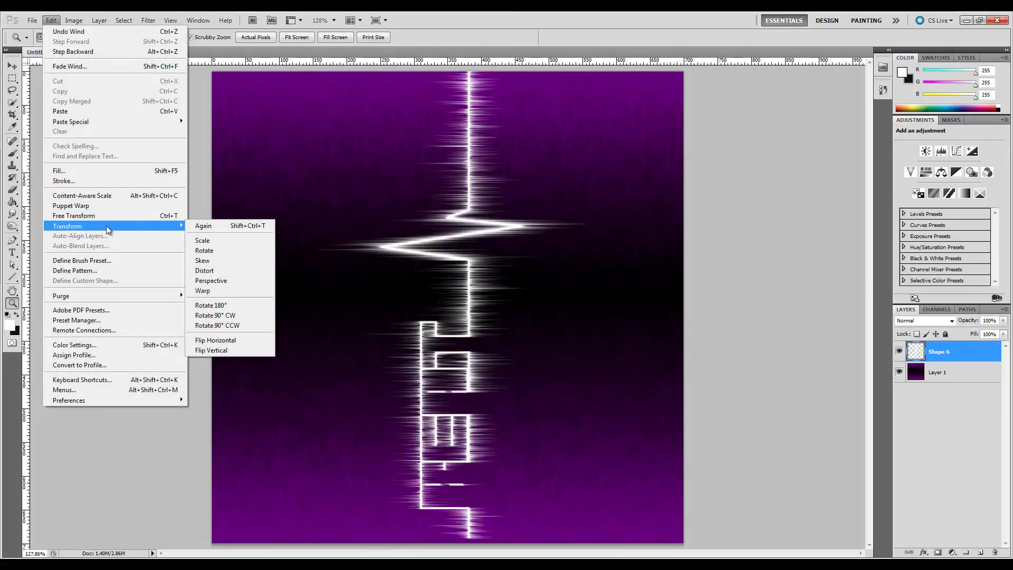
left_click(218, 313)
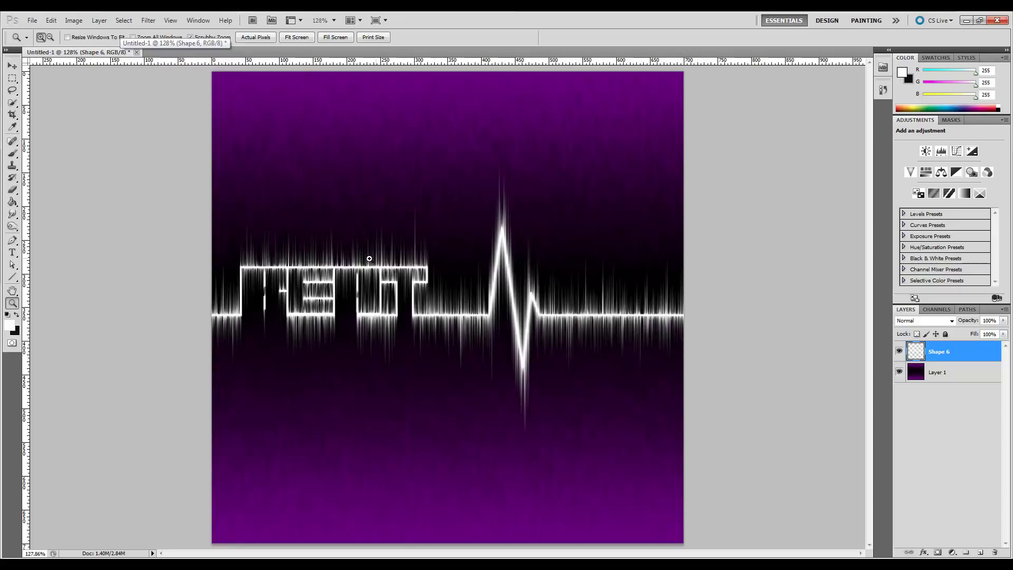
Add an Outer Glow to the lettering layer with color 00dd0f, 60% opacity, a size of 6 px and an anti-aliased contour
left_click(100, 21)
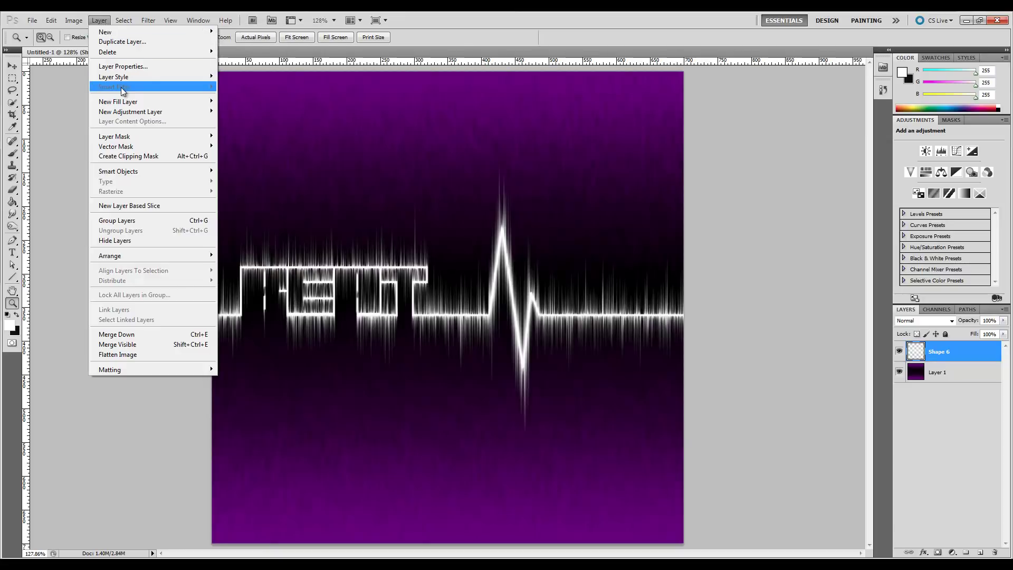
mouse_move(192, 77)
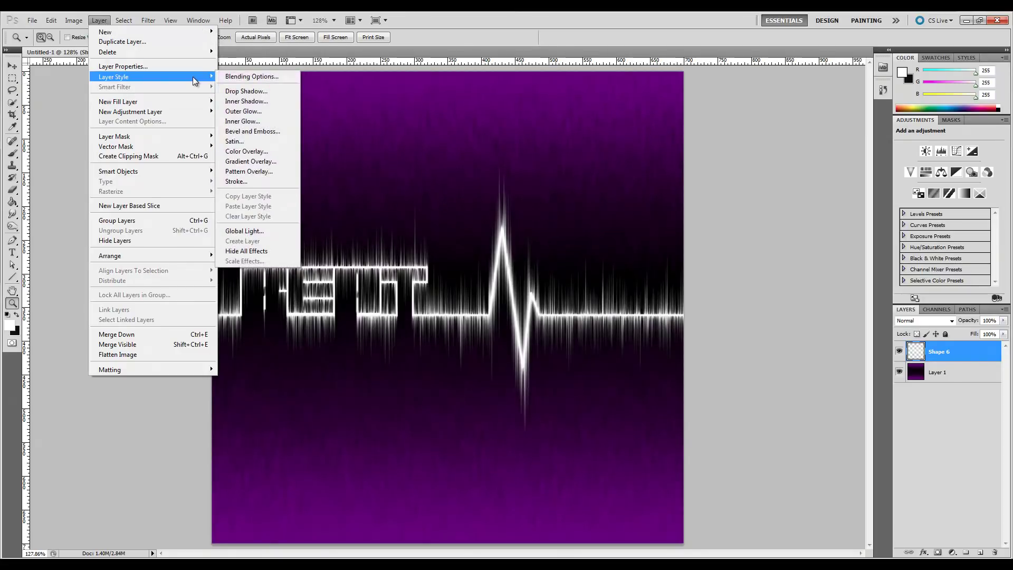
left_click(258, 112)
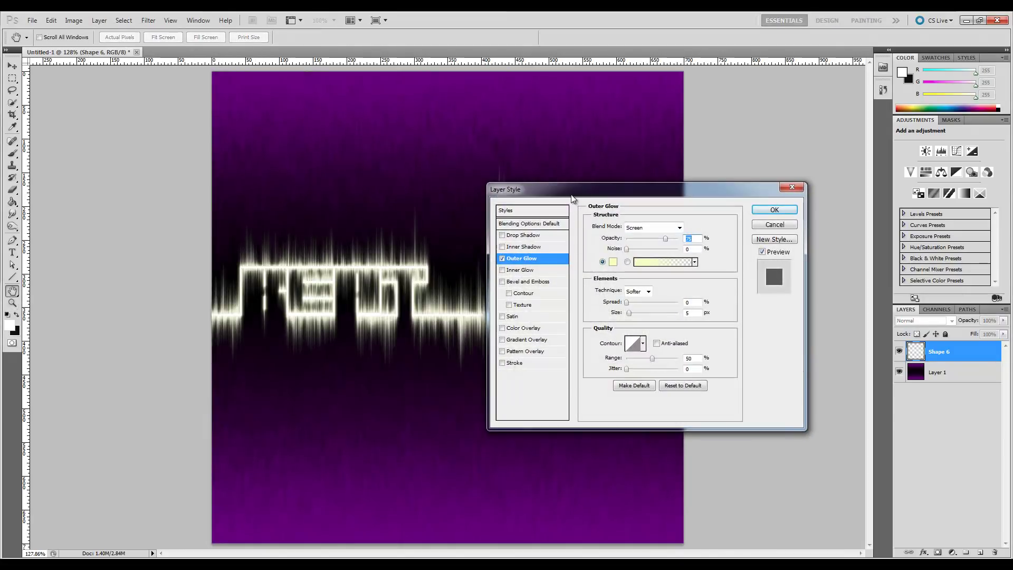
left_click_drag(572, 199, 678, 211)
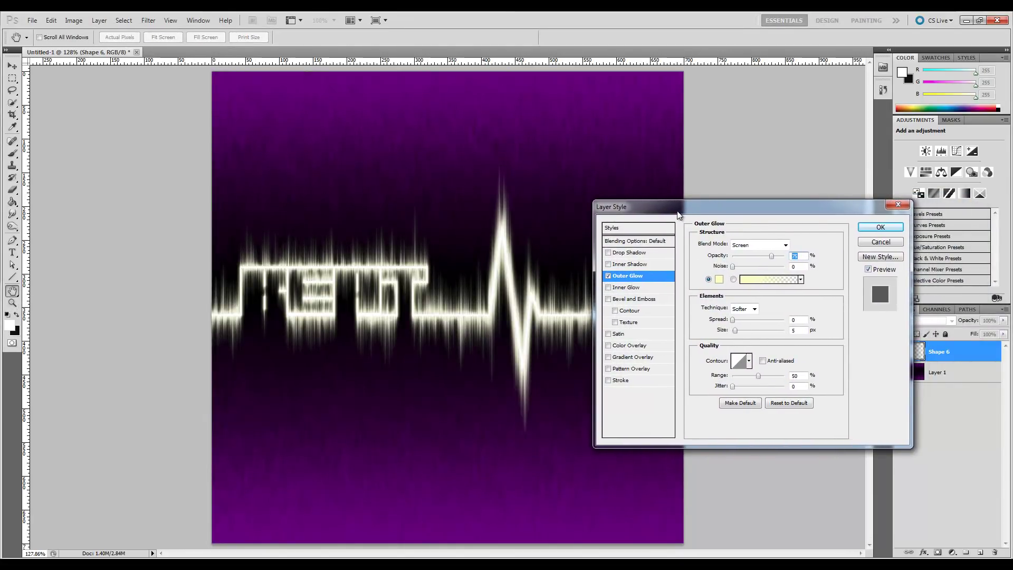
left_click(719, 280)
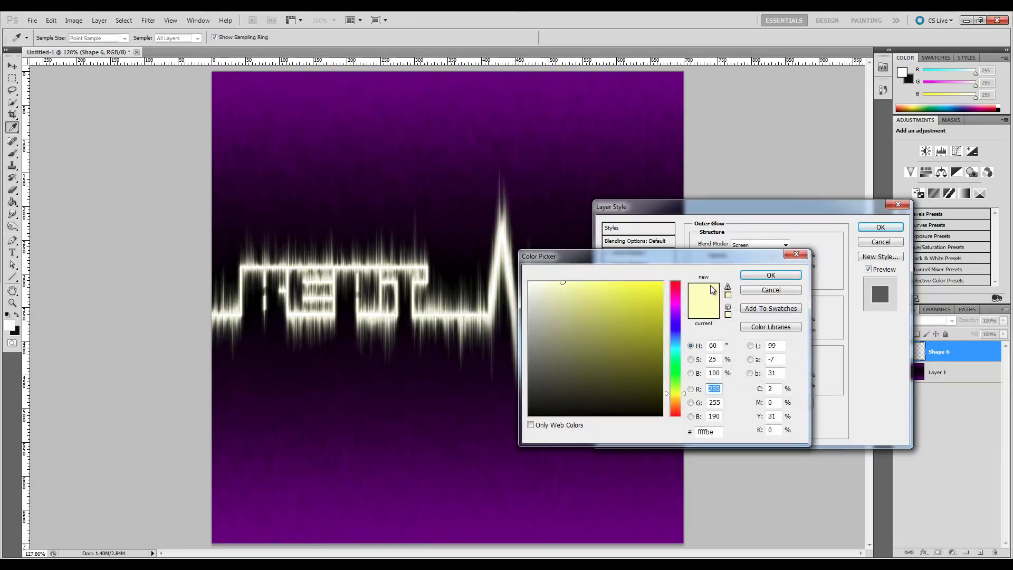
left_click_drag(717, 432, 692, 433)
type("00")
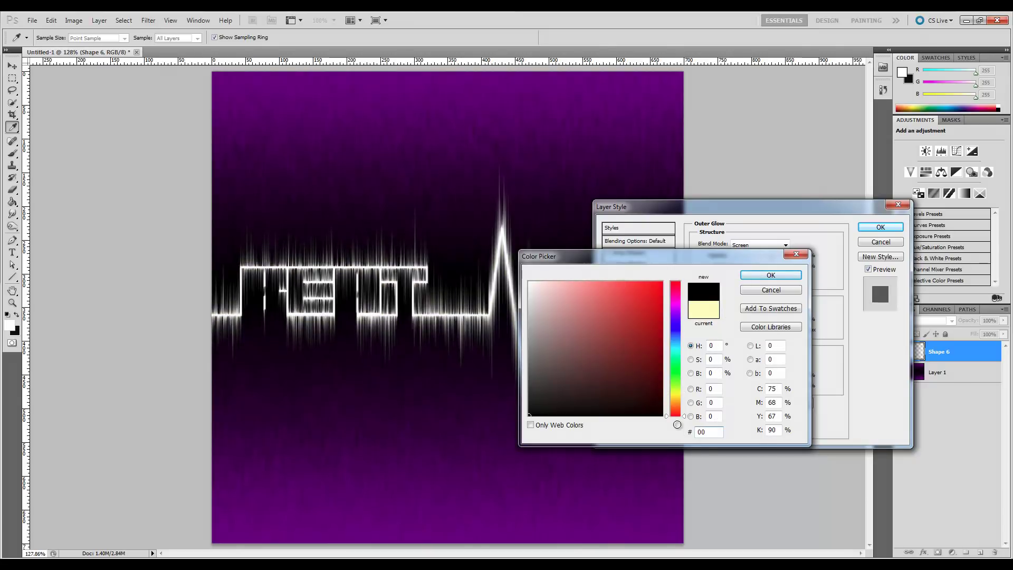
type("dd0f")
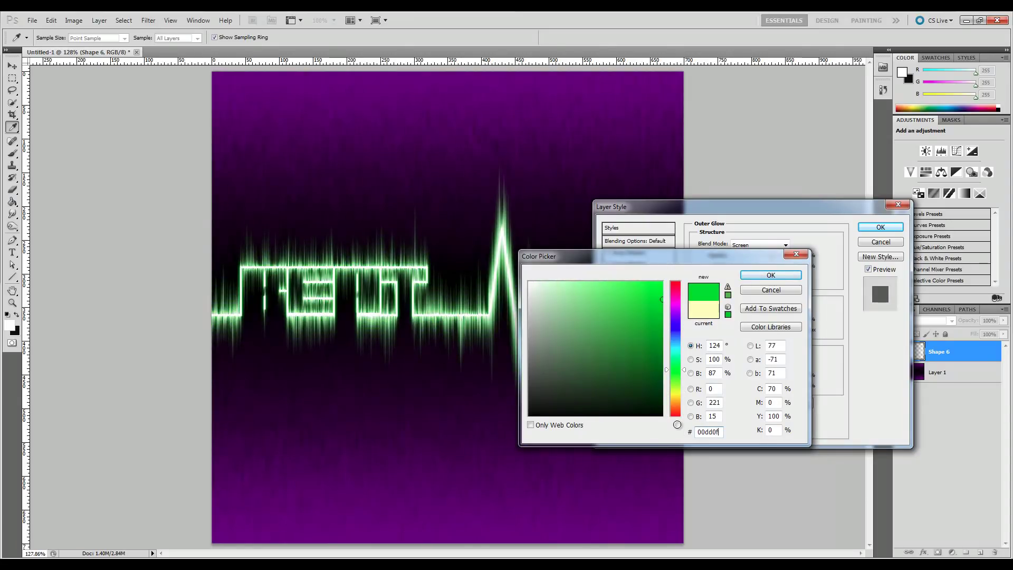
left_click(782, 277)
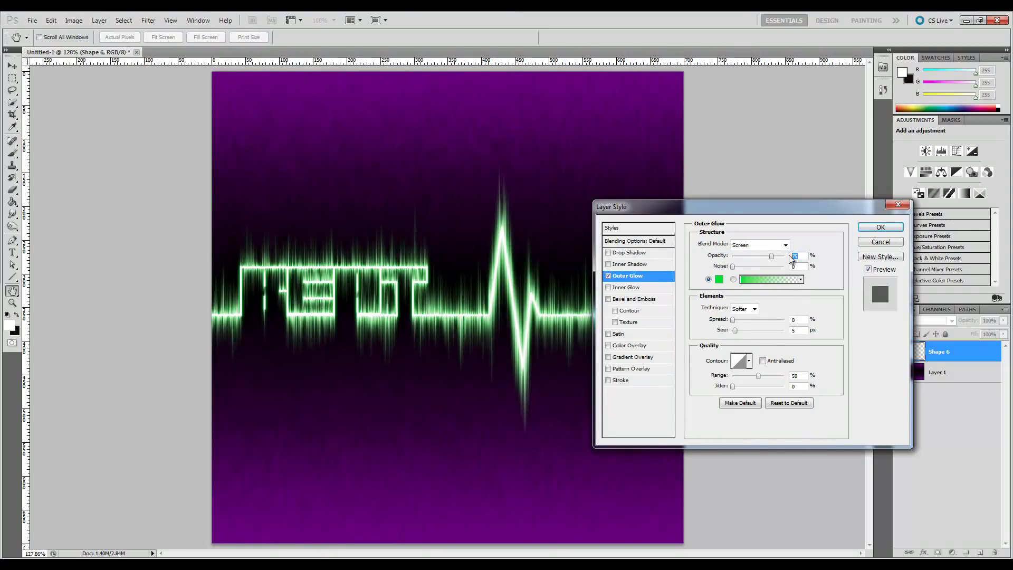
type("60")
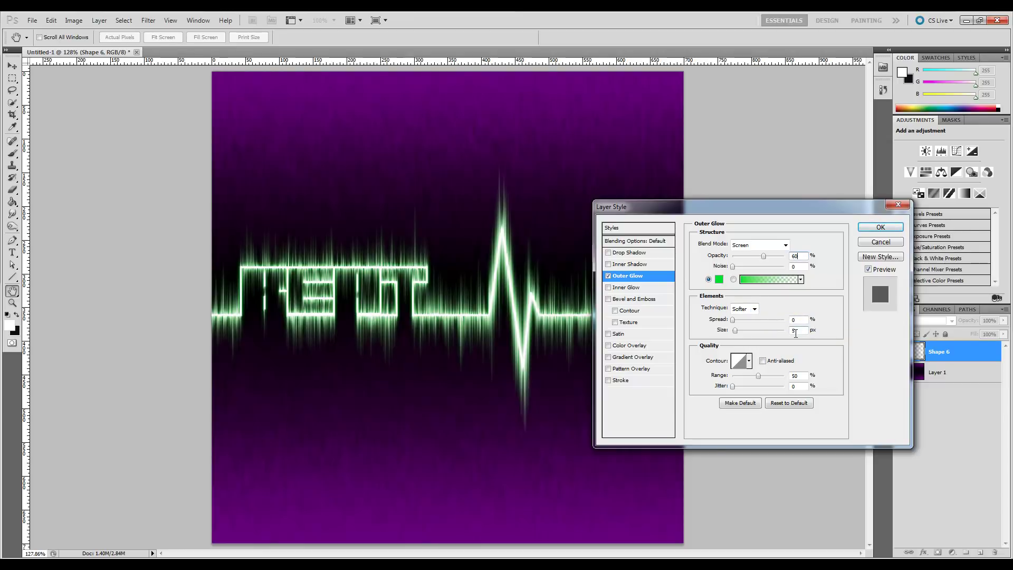
double_click(798, 331)
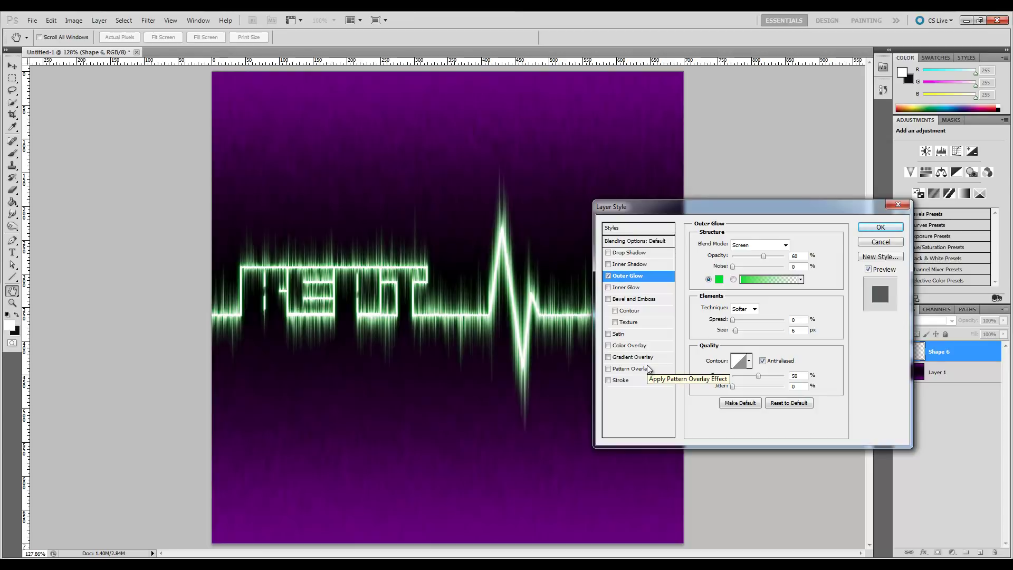
Add a Color Overlay with color 00dd0f to the lettering and heartbeat layer and apply the layer style
left_click(608, 345)
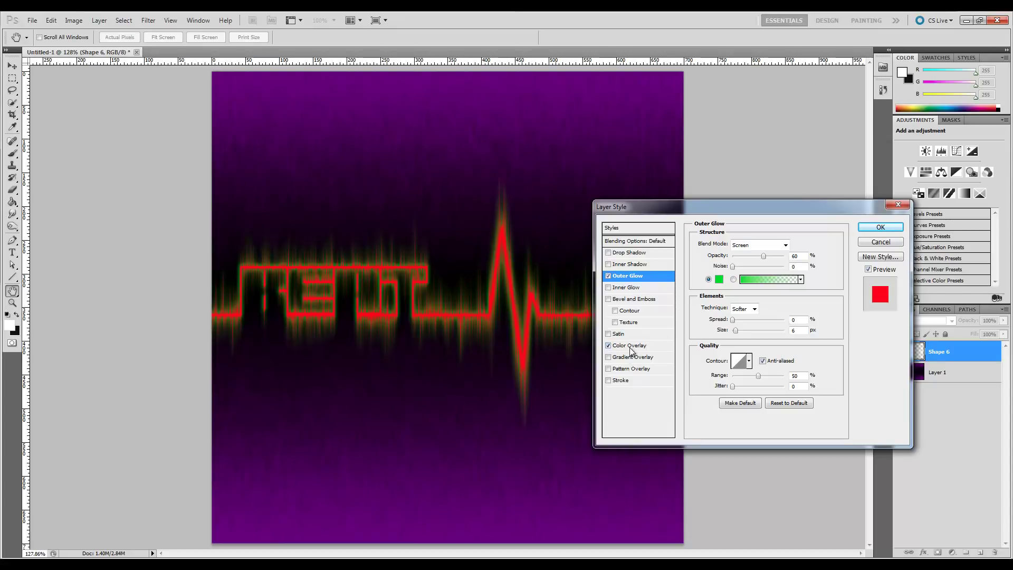
left_click(631, 349)
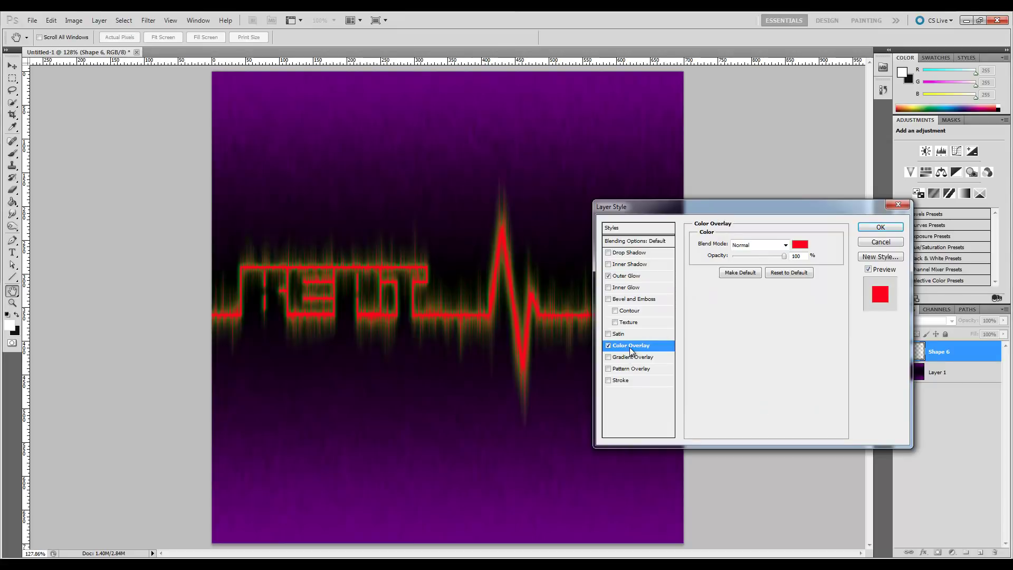
left_click(799, 245)
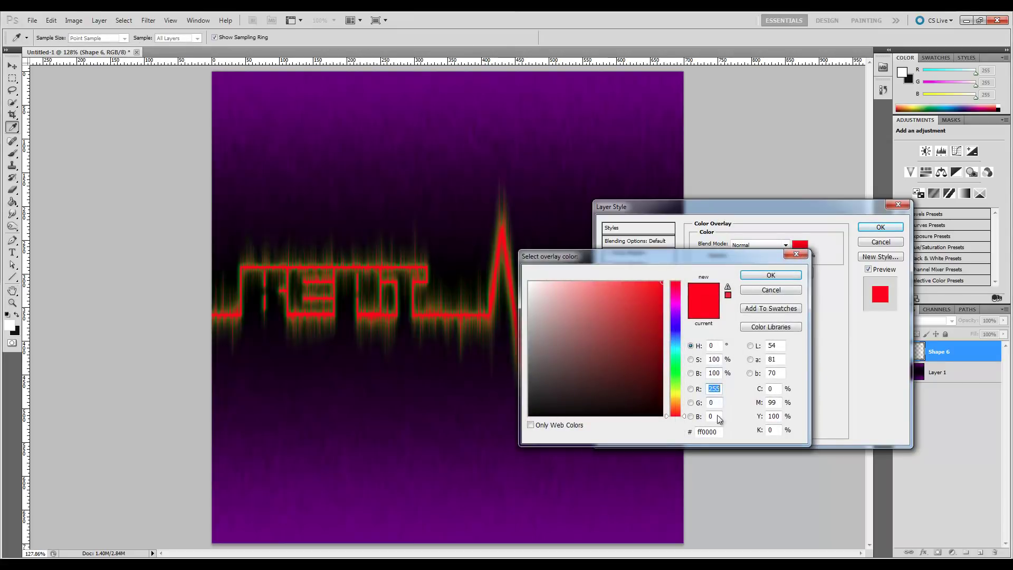
left_click(707, 432)
type("00dd")
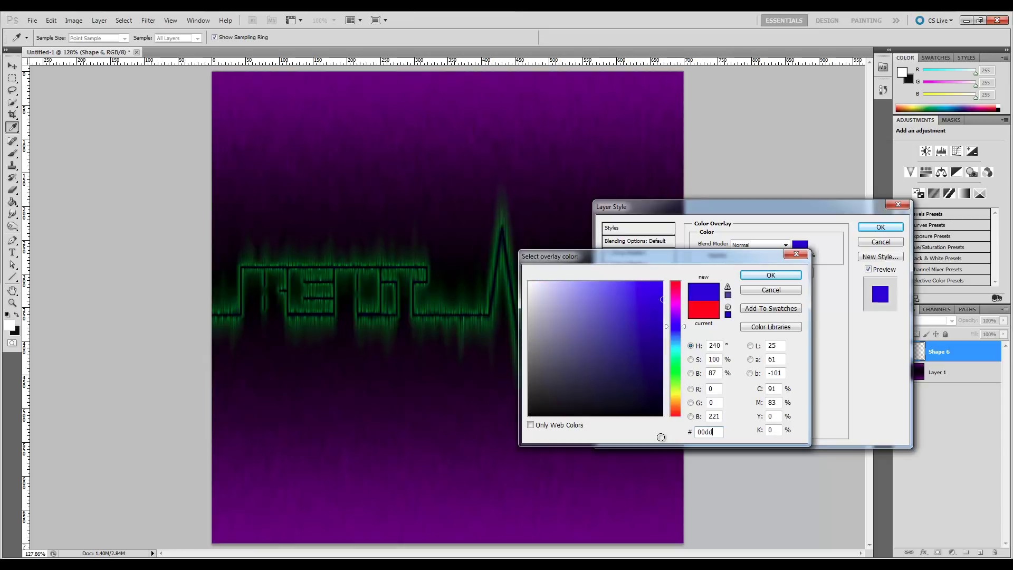
type("0f")
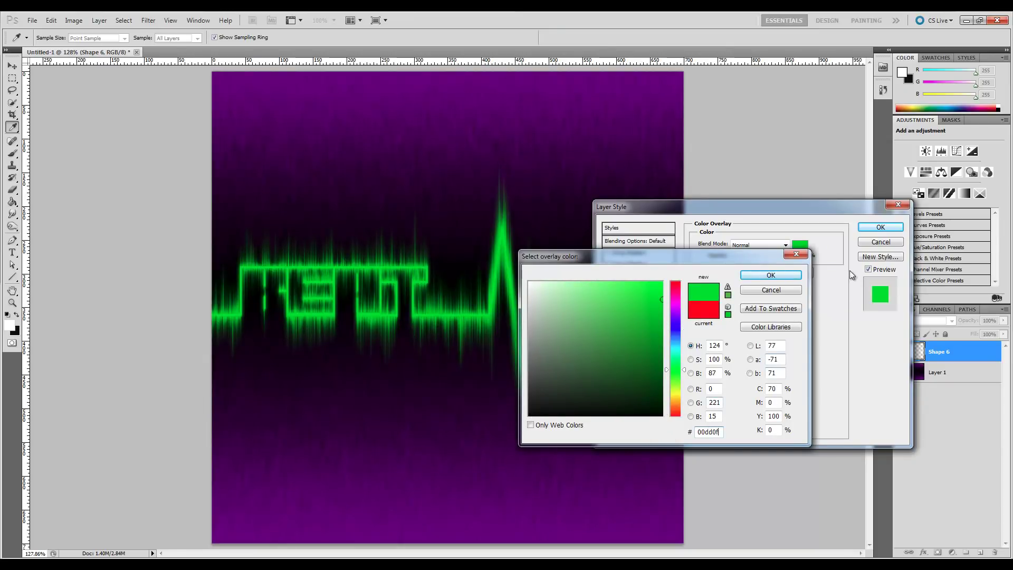
left_click(785, 274)
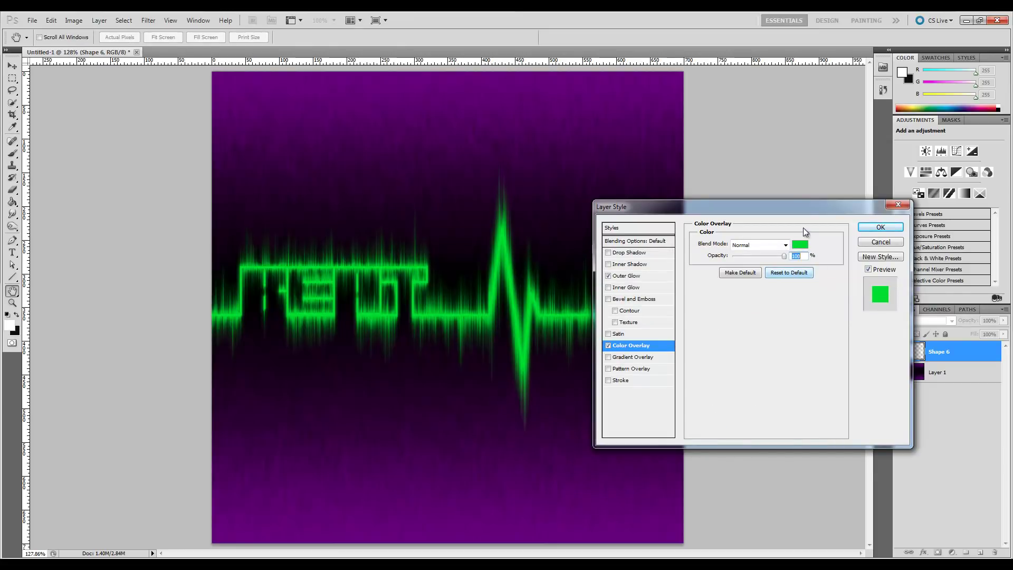
left_click(869, 226)
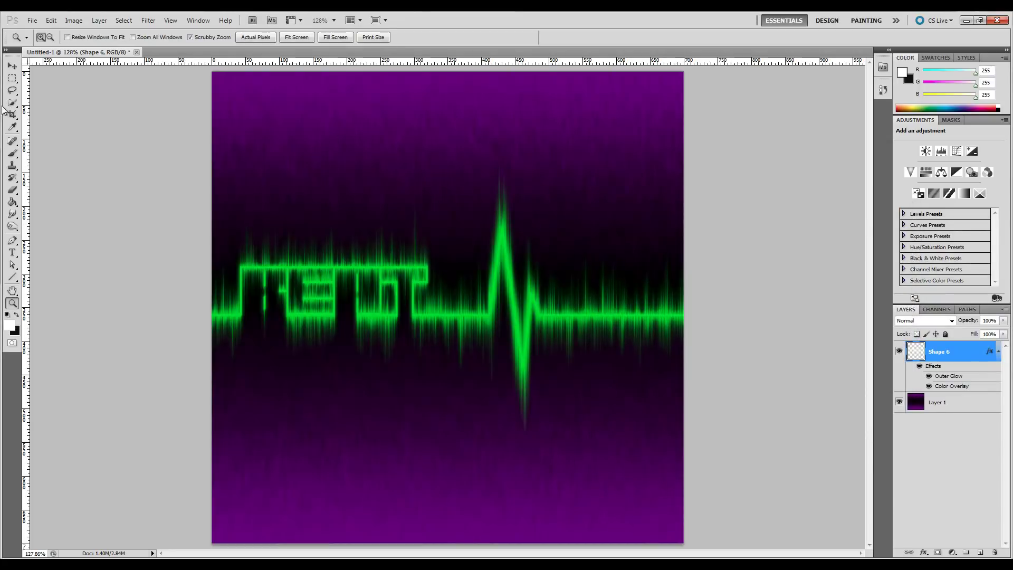
Crop the image to a full-width rectangular selection about 545 px tall, trimming the purple strips above and below the heartbeat artwork
left_click(12, 78)
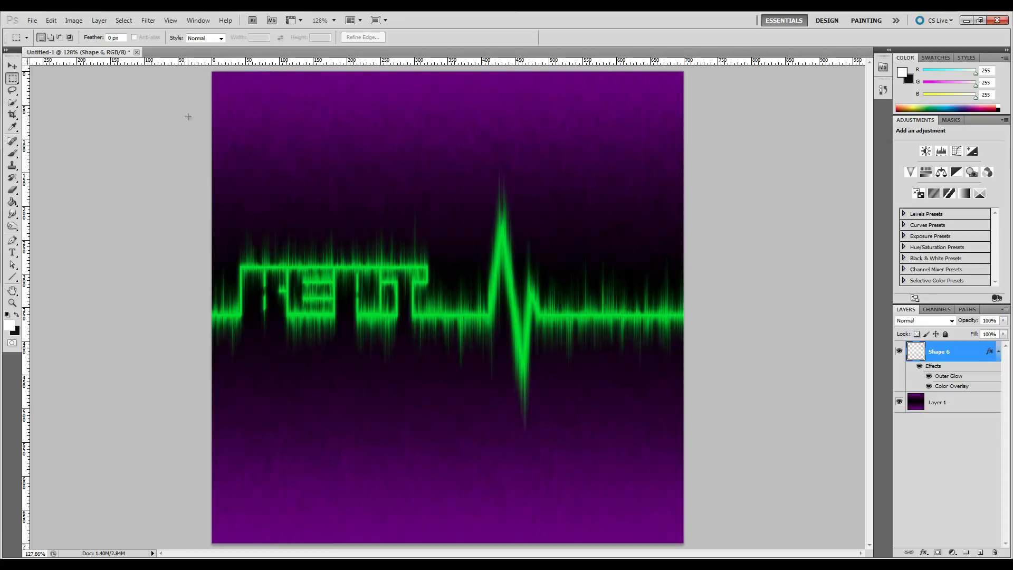
left_click_drag(610, 329, 693, 475)
left_click(64, 20)
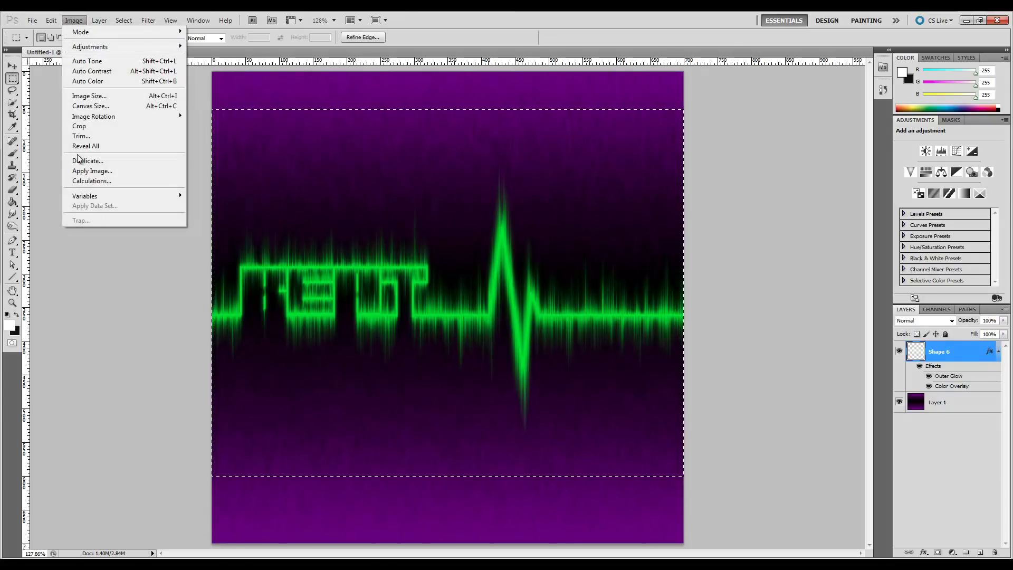
left_click(80, 127)
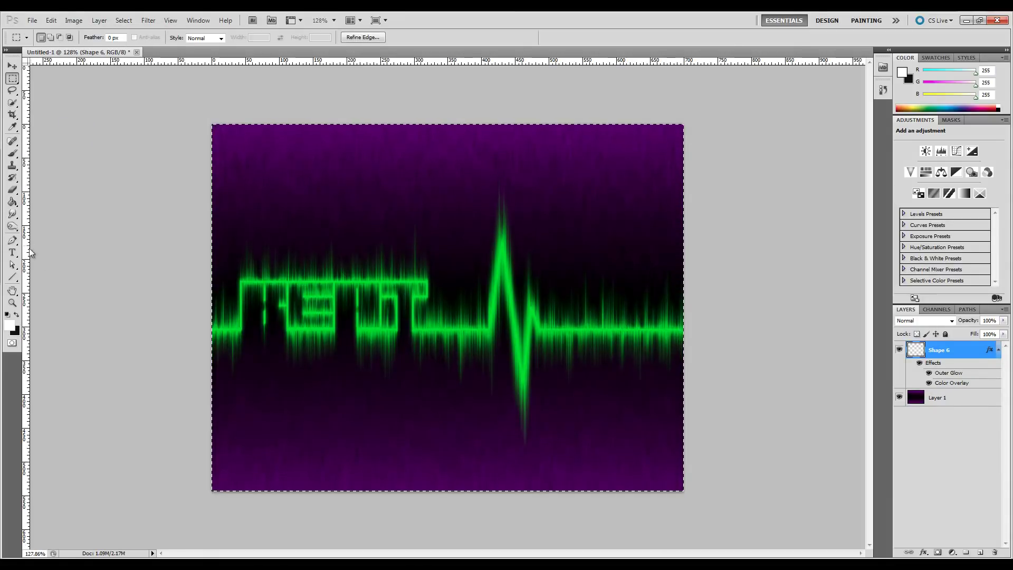